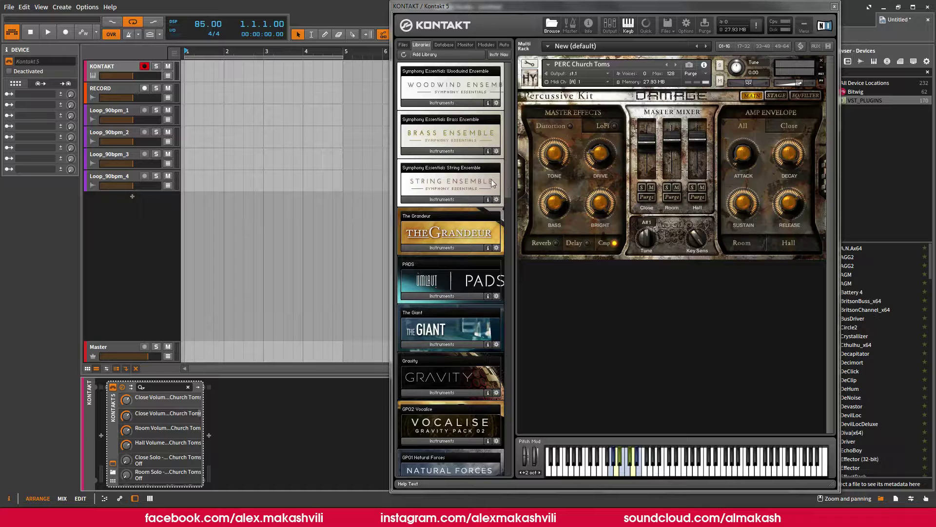
Step: Show the Damage library's instruments in Kontakt, audition a note of the loaded Church Toms kit, and close the plug-in window
left_click_drag(509, 147, 500, 241)
left_click(453, 255)
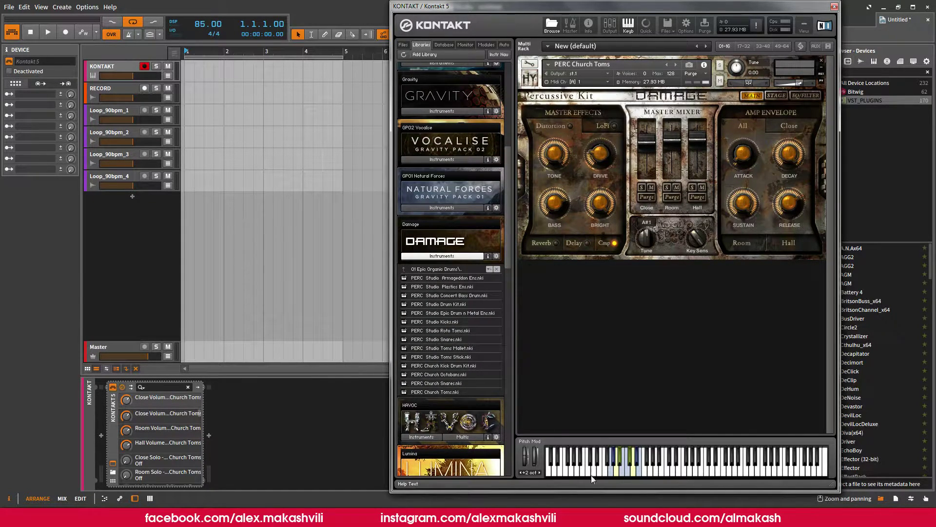
left_click(610, 472)
left_click(834, 6)
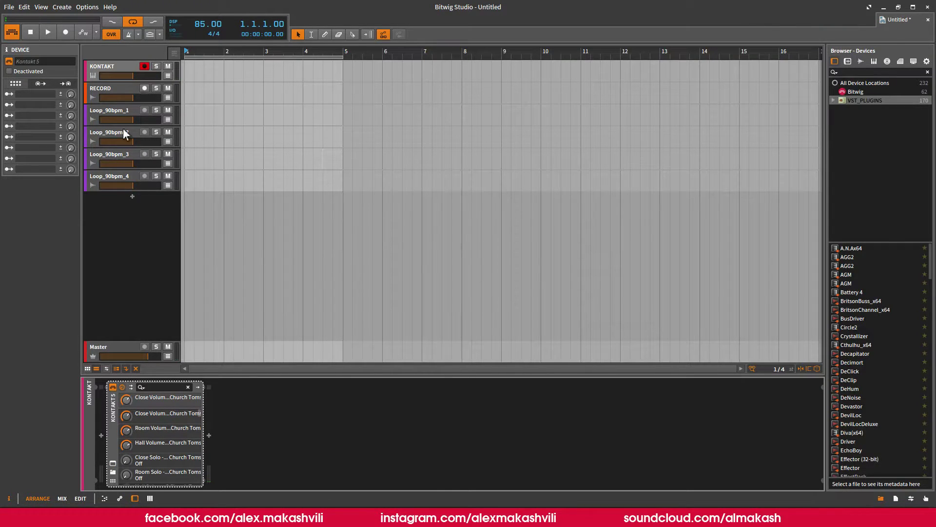
Step: Create a four-bar clip starting at bar 1 on the KONTAKT track
left_click(117, 72)
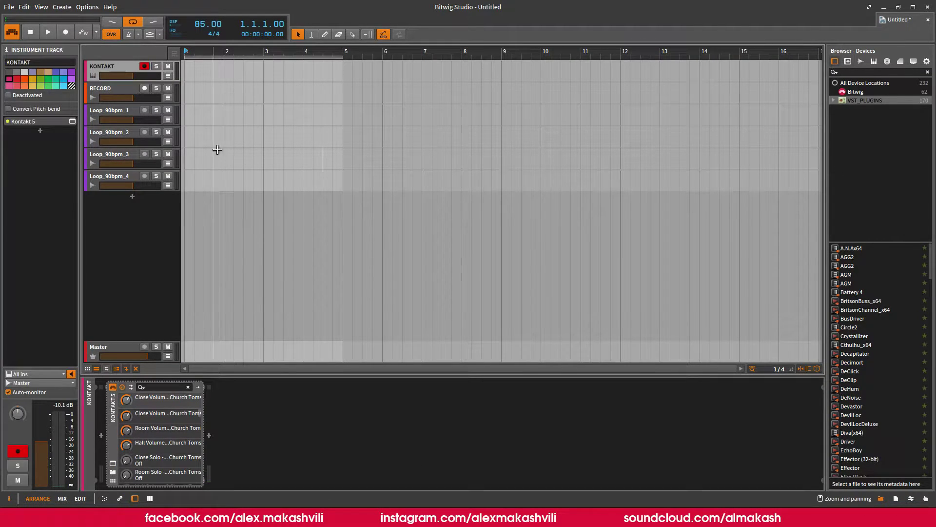
double_click(193, 78)
left_click_drag(223, 68, 321, 69)
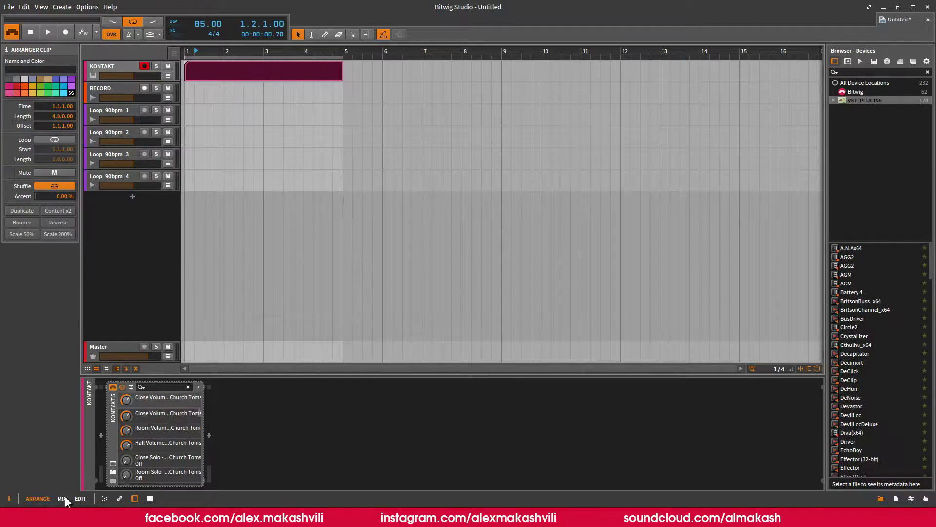
Step: Fill the KONTAKT clip with four-bar notes stacked on every semitone from G1 up to F#2
left_click(80, 497)
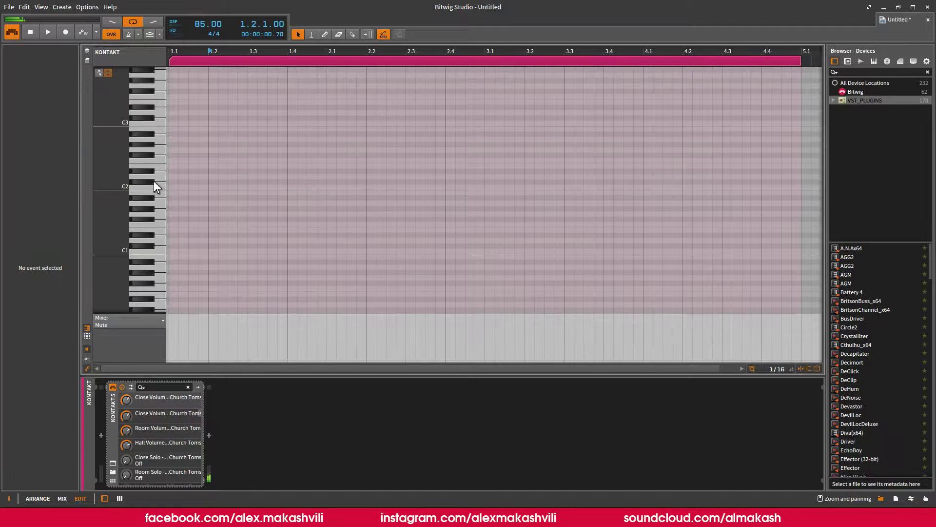
double_click(171, 215)
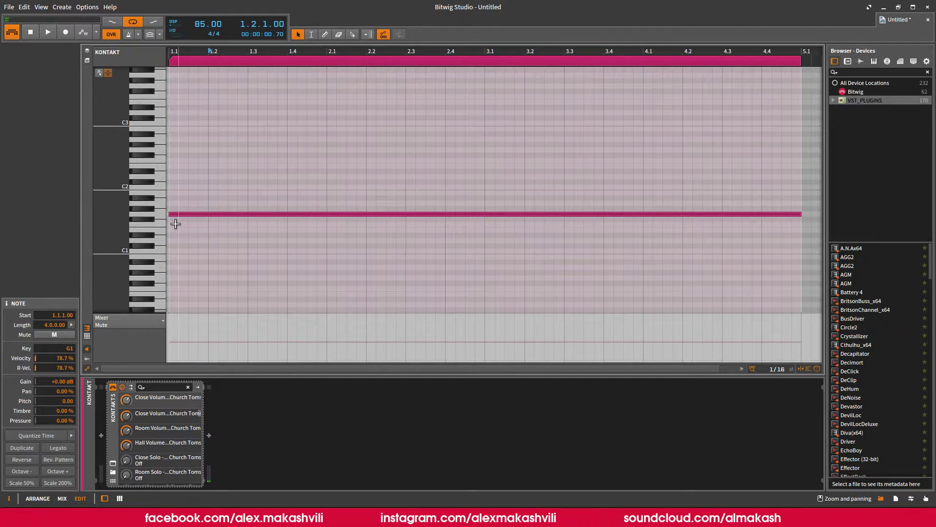
left_click_drag(177, 214, 181, 151)
left_click(180, 152)
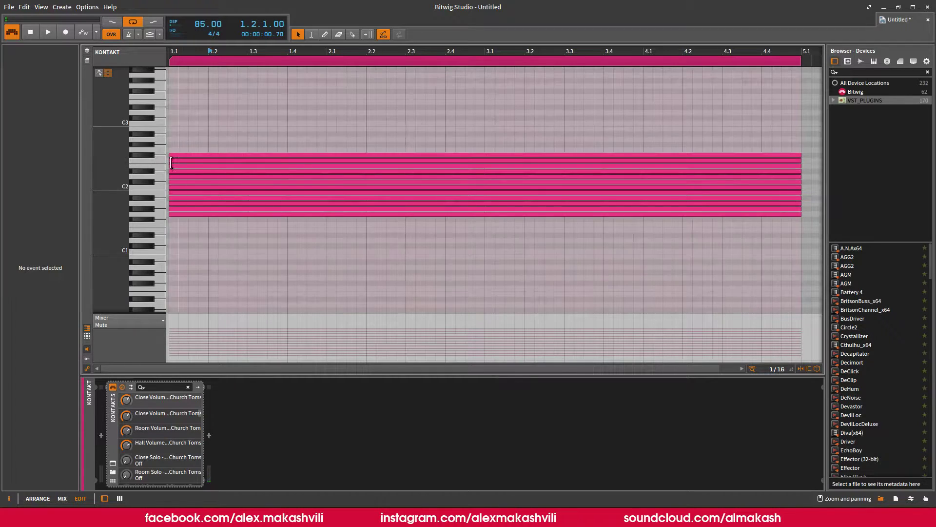
Step: Delete the two highest notes of the stack, leaving E2 as the top note, and return to the arrangement
double_click(176, 155)
double_click(175, 161)
left_click(157, 165)
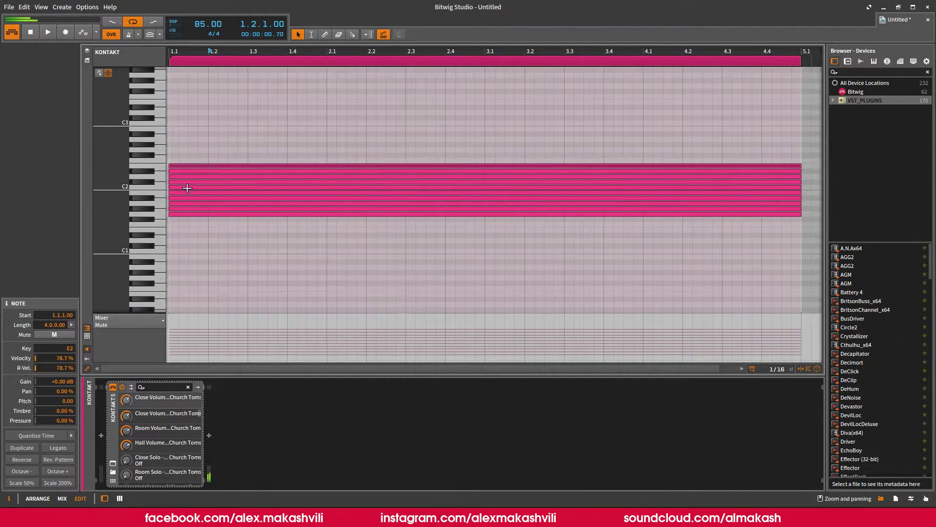
left_click(31, 498)
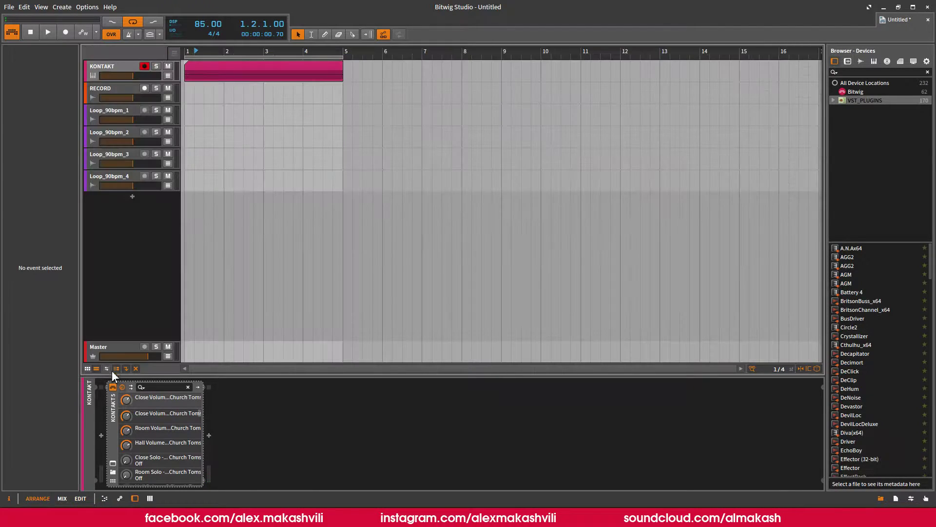
Step: Insert an Arpeggiator before Kontakt 5 with its pattern set to RND and audition the clip
left_click(101, 436)
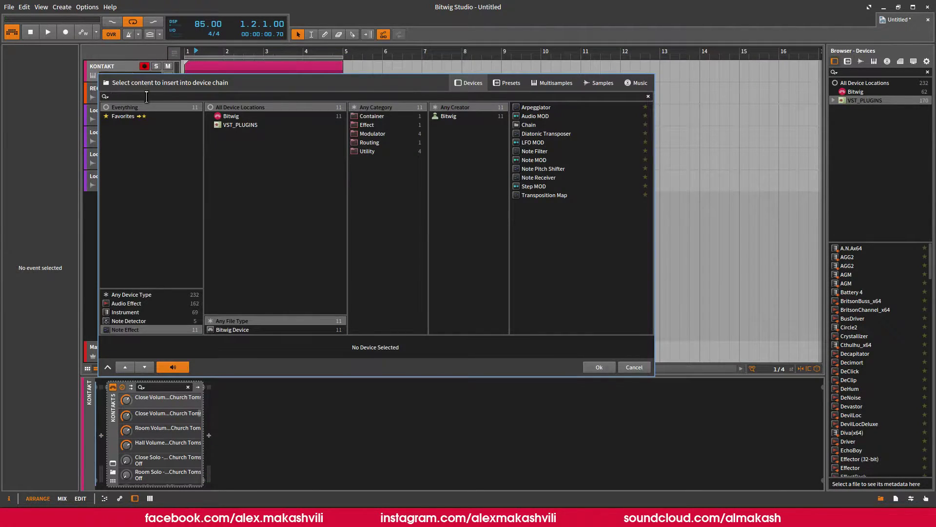
left_click(539, 107)
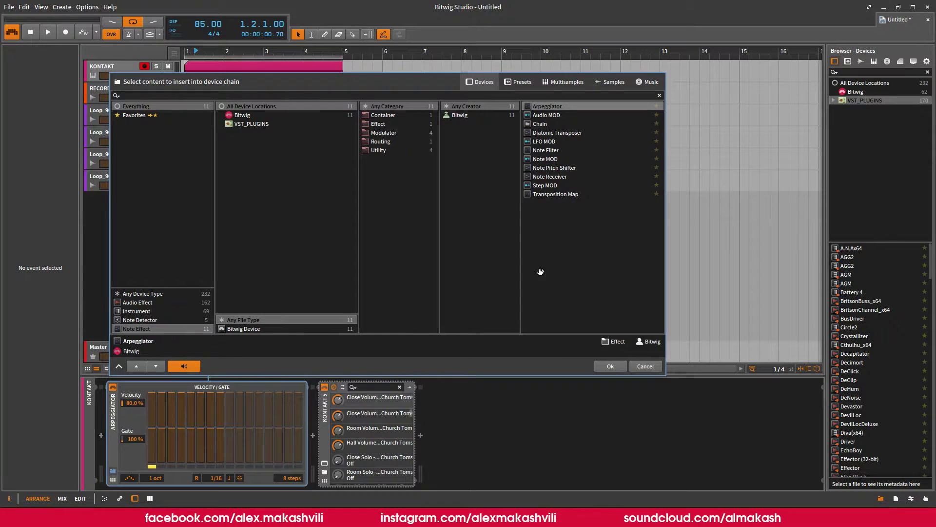
left_click(611, 366)
left_click_drag(137, 480, 137, 470)
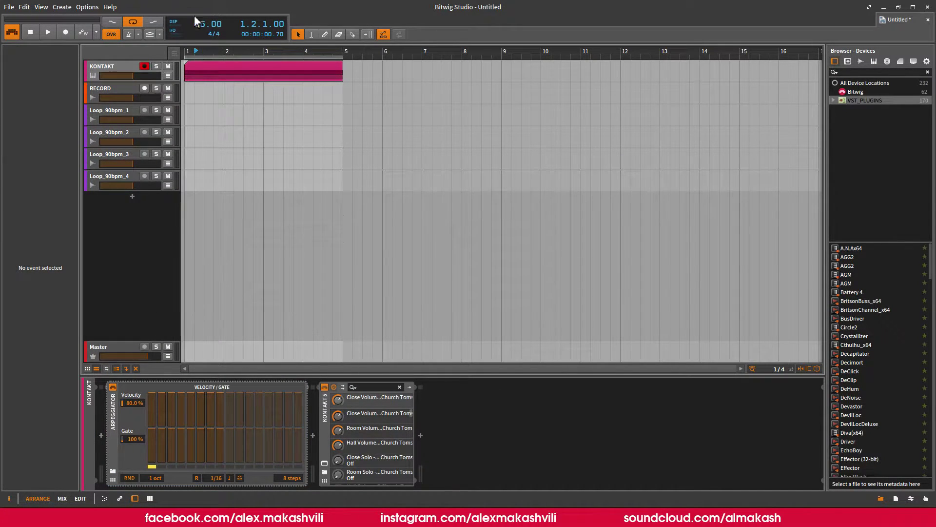
left_click(46, 31)
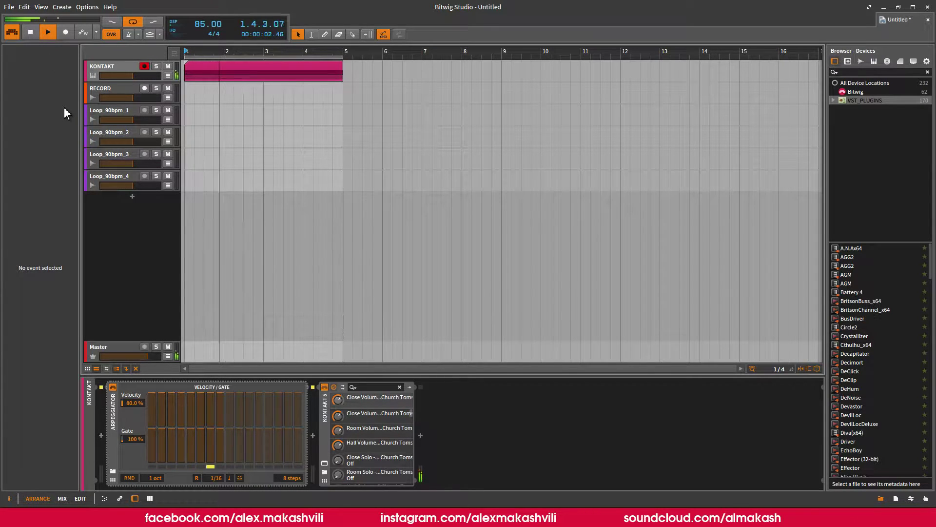
left_click(29, 32)
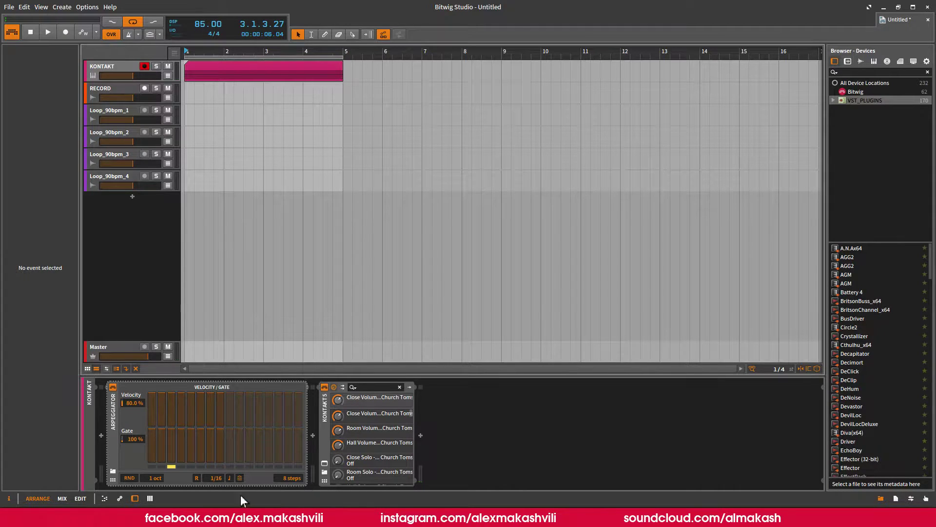
Step: Automate the Arpeggiator's Rate on the KONTAKT track with 1/16 points at the start of bars 1 to 5
left_click(168, 75)
left_click(127, 86)
left_click(144, 100)
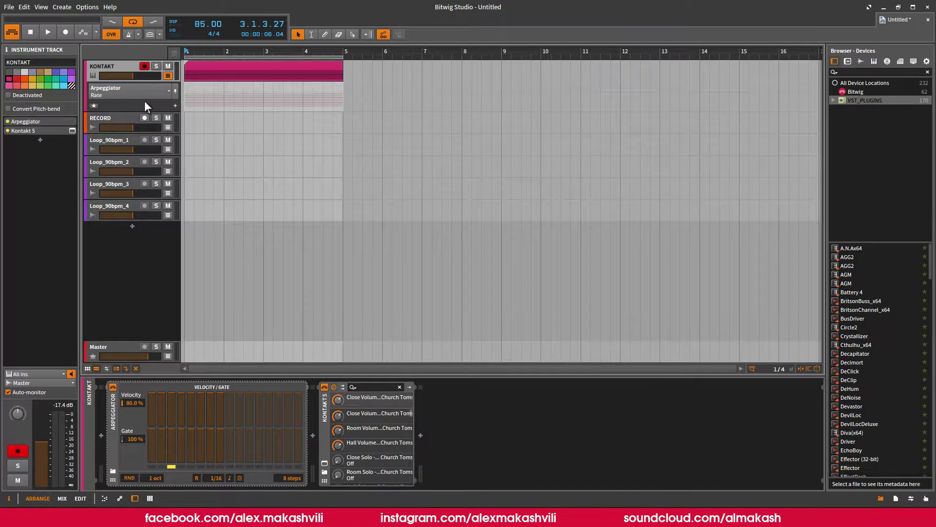
left_click(186, 99)
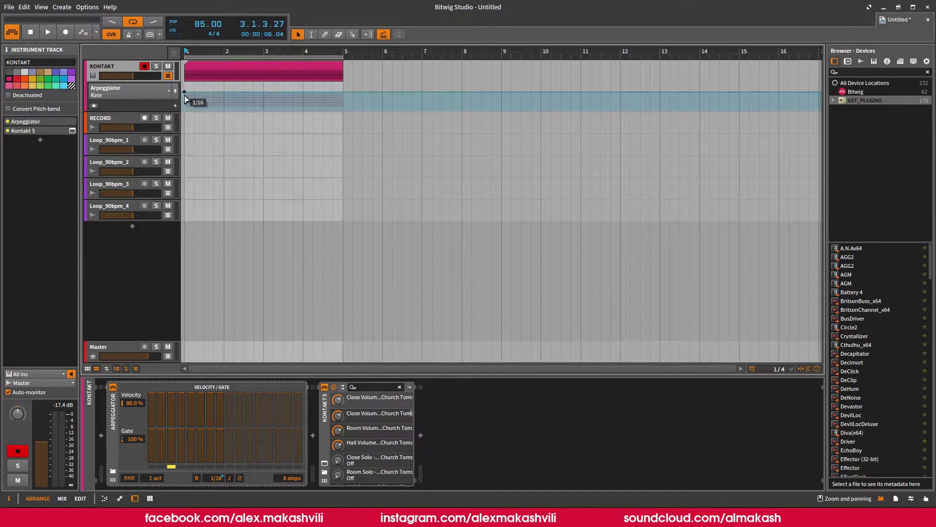
left_click(222, 91)
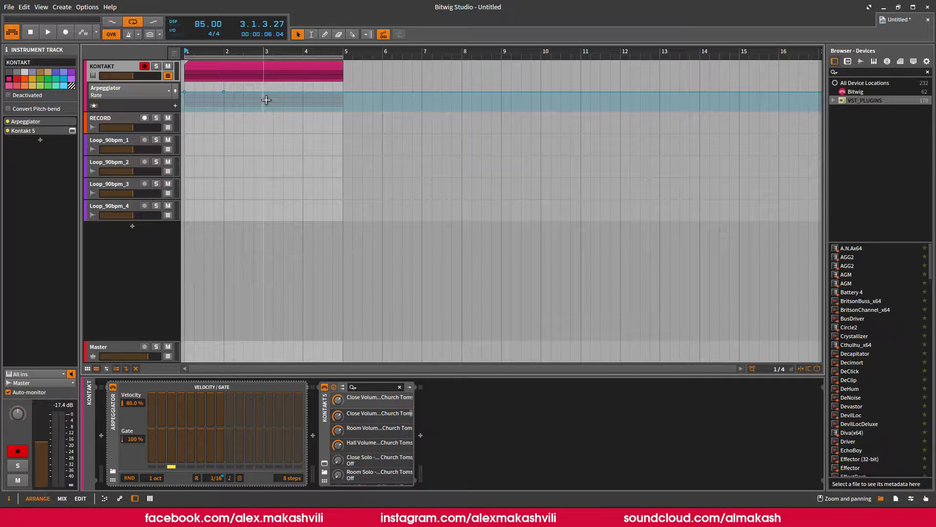
left_click_drag(294, 52, 490, 108)
left_click(406, 92)
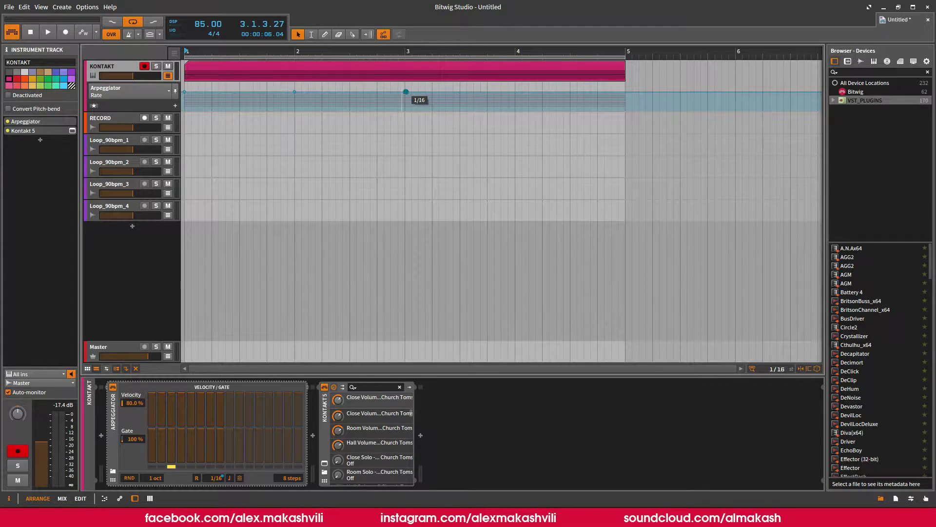
left_click(405, 92)
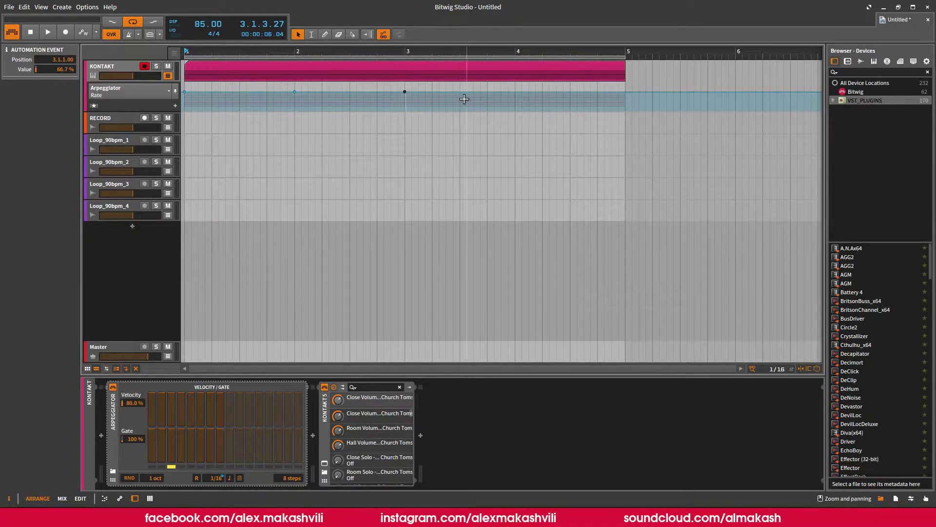
left_click(514, 92)
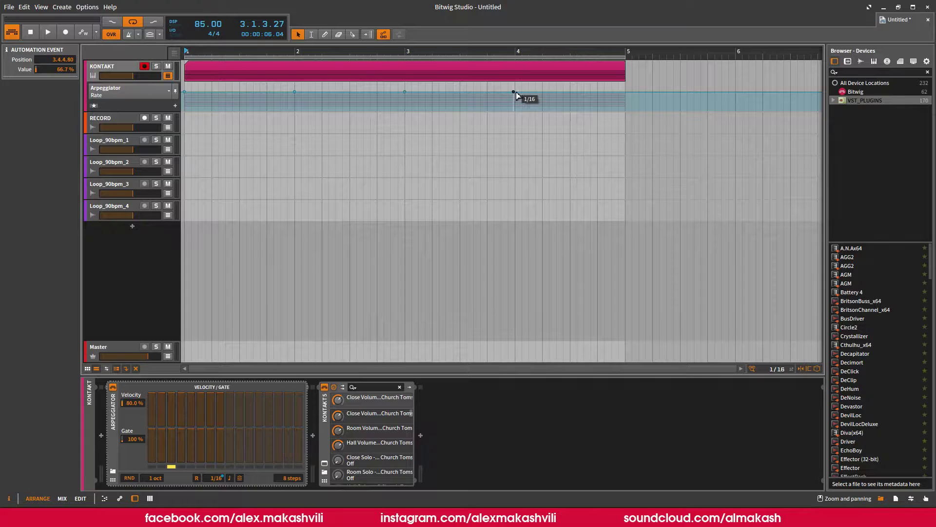
left_click(624, 92)
Step: Raise the Arpeggiator's Rate automation to 1/32 on the last beat of each of the four bars
left_click(267, 92)
left_click_drag(272, 91, 272, 88)
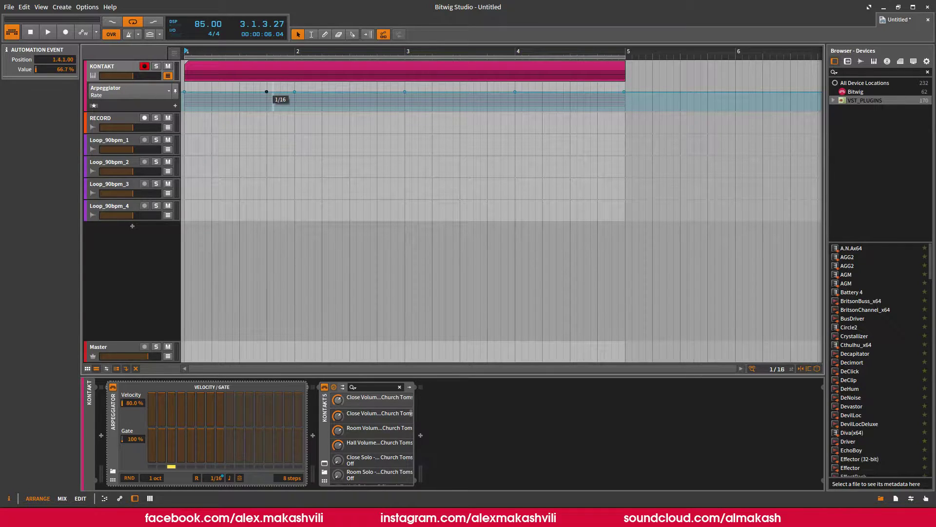
left_click(378, 93)
left_click_drag(385, 92, 385, 89)
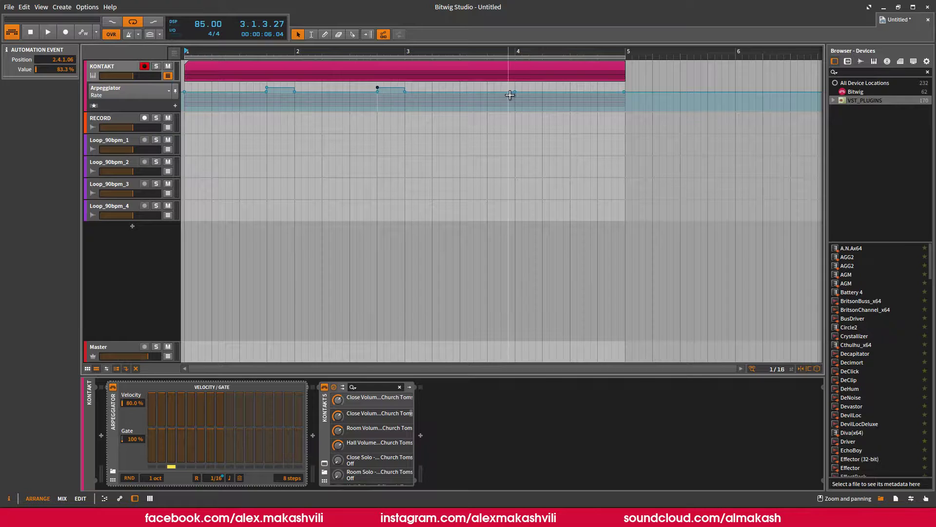
left_click(487, 91)
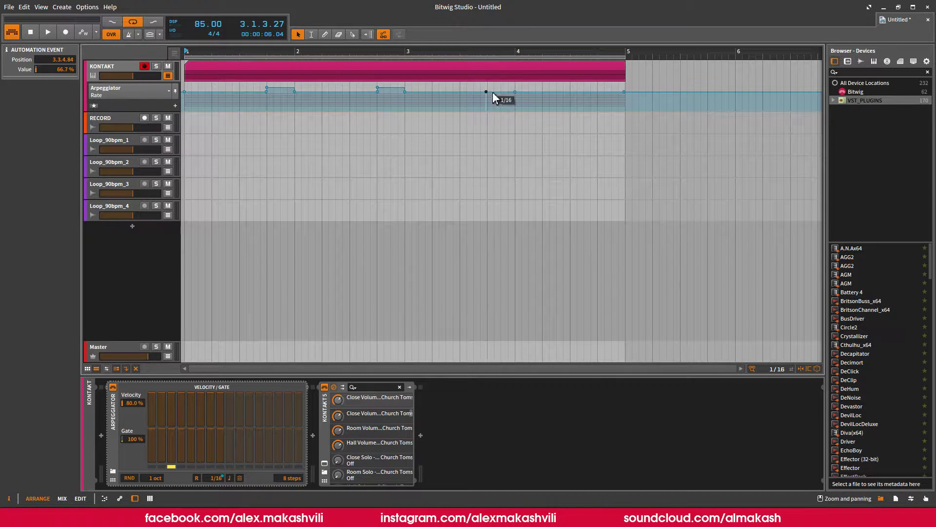
left_click_drag(494, 91, 493, 88)
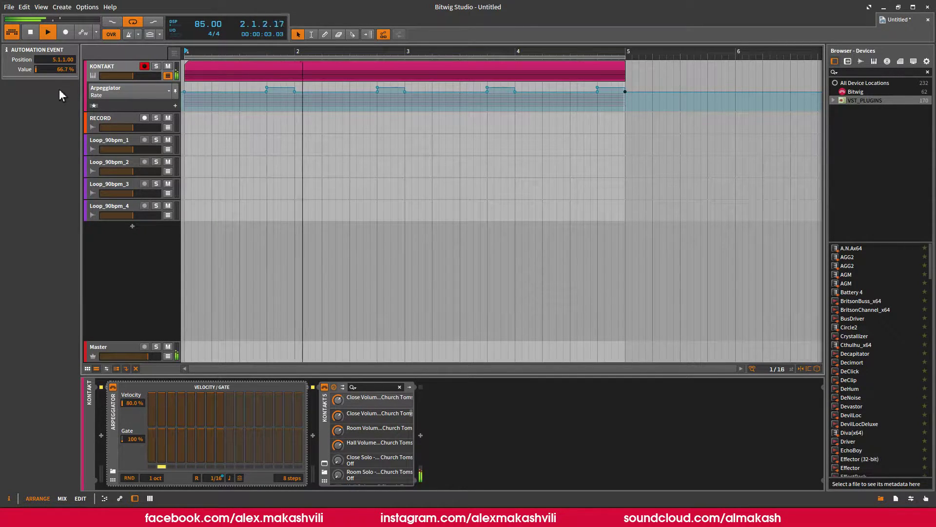
Step: Try an Arpeggiator velocity of 100% during playback
double_click(130, 403)
type("100")
key("Return")
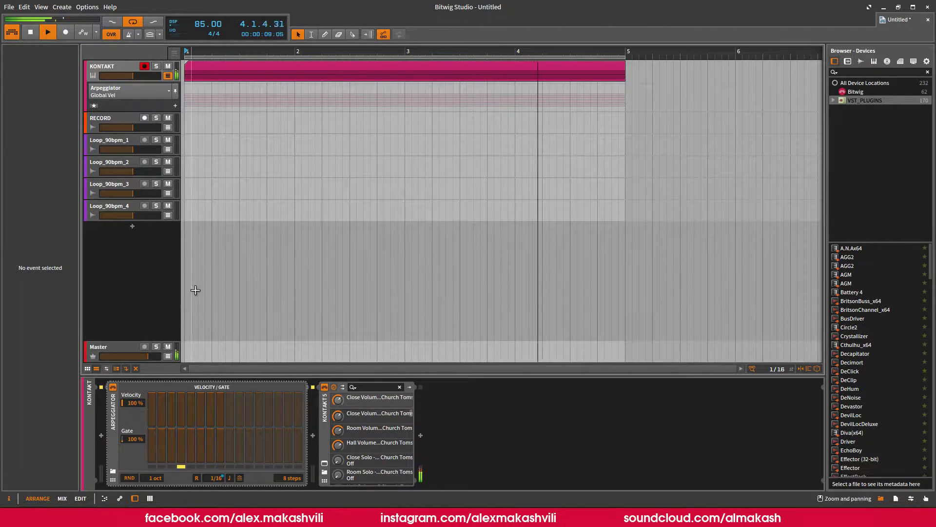
Step: Set the Arpeggiator's velocity to 95%
double_click(131, 403)
type("95")
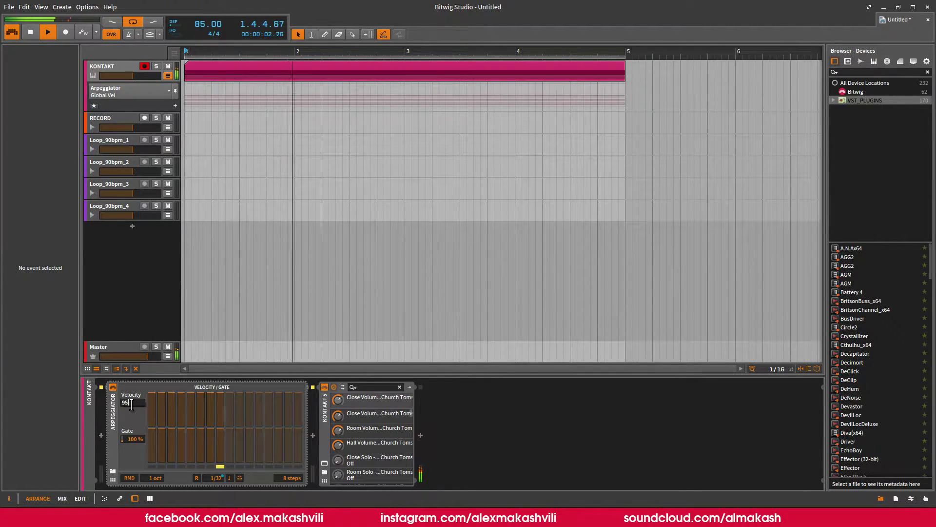
key("Return")
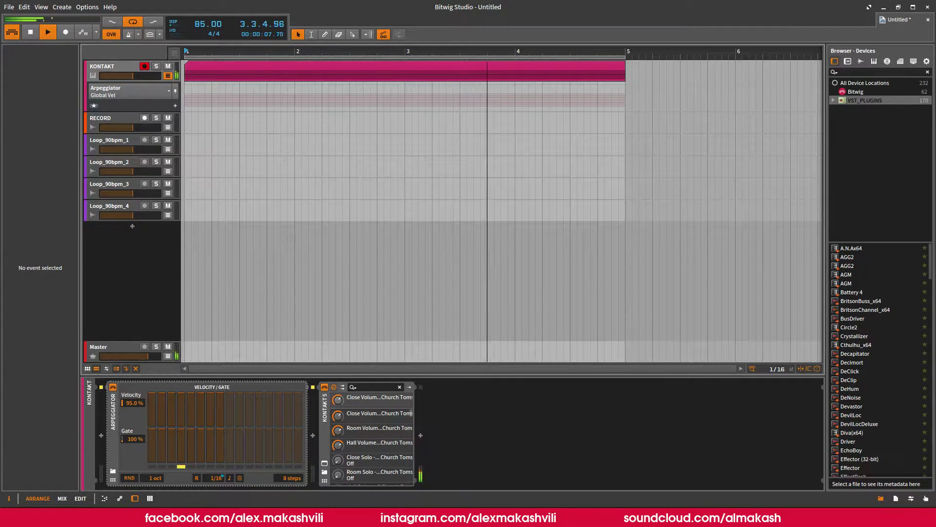
Step: Stop playback and hide both the device chain and the KONTAKT track's automation lane
left_click(136, 498)
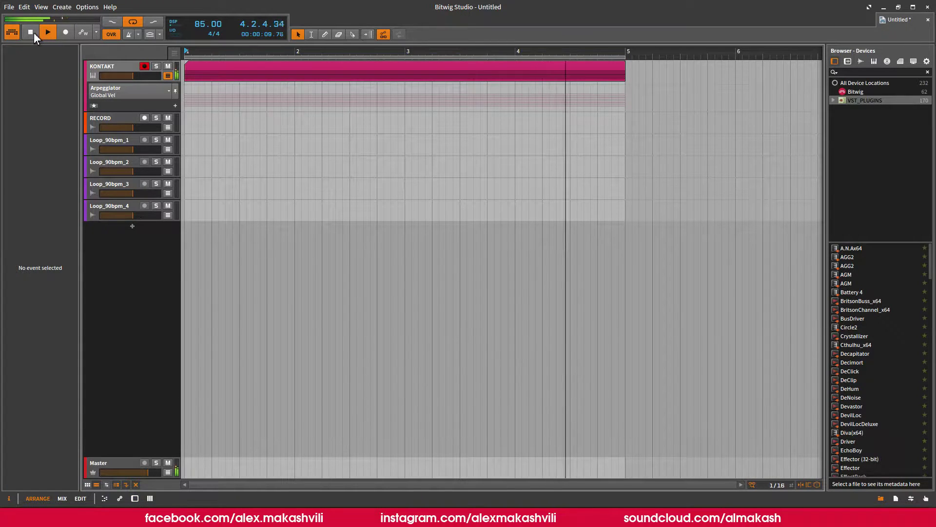
left_click(32, 32)
left_click(168, 76)
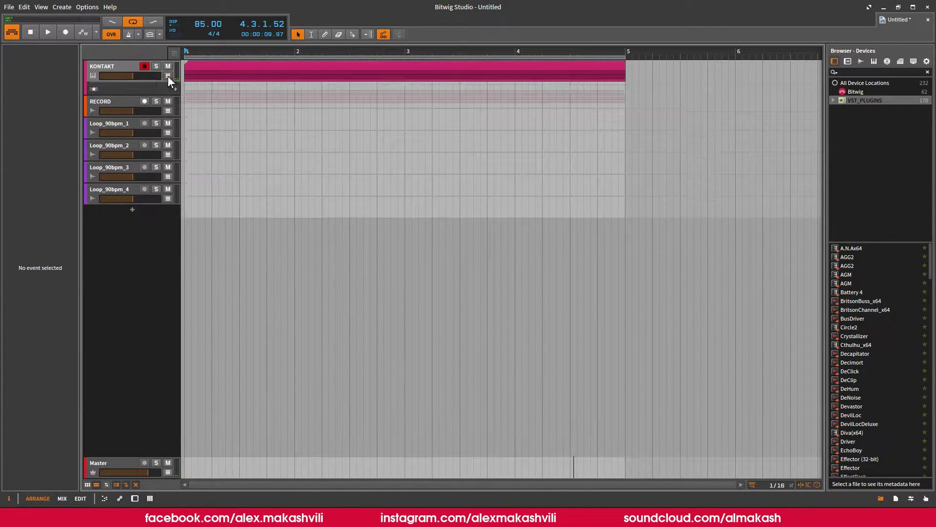
Step: Set the RECORD track's input to KONTAKT (PRE) and arm the track for recording
left_click(112, 88)
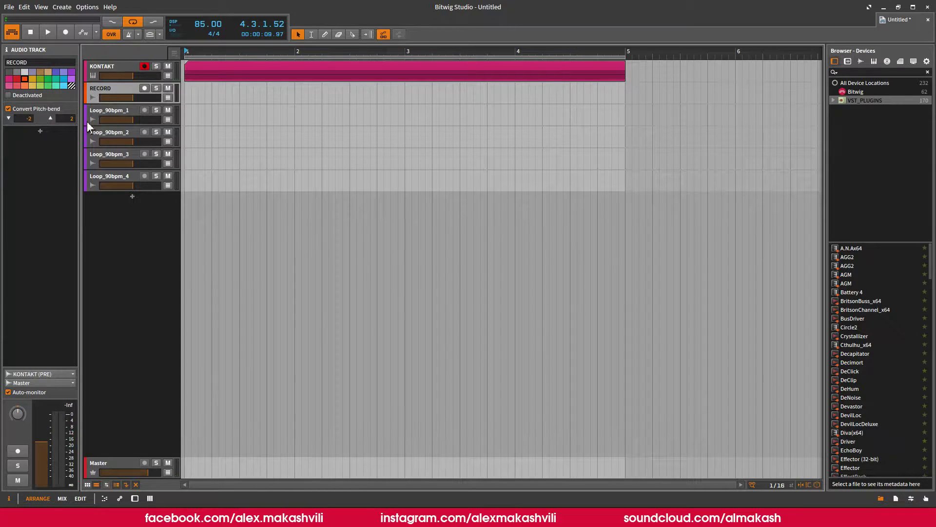
left_click(42, 374)
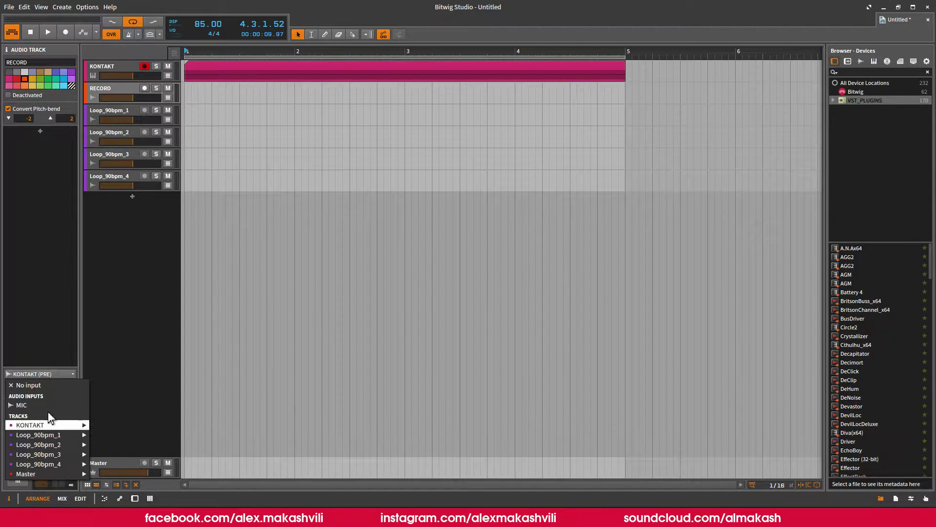
mouse_move(72, 426)
left_click(117, 424)
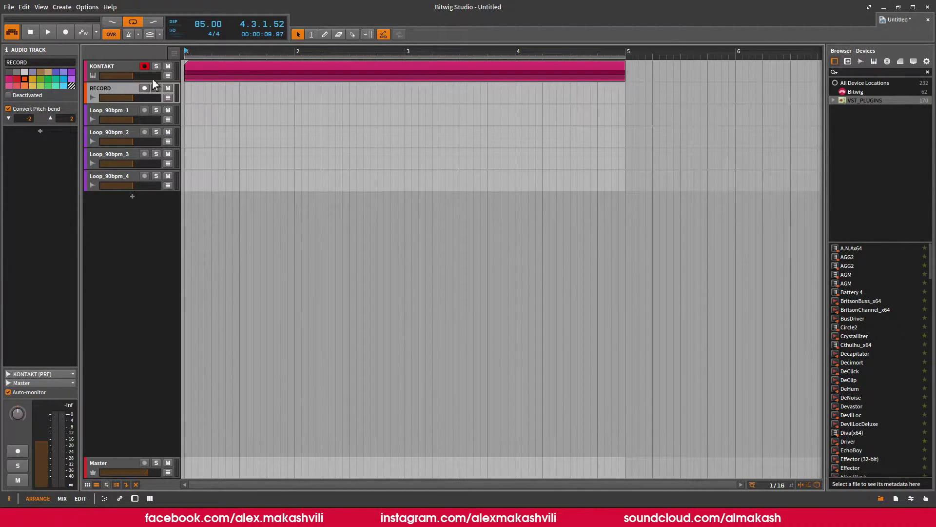
left_click(144, 88)
Step: Show the clip launcher and record the Kontakt audio into the RECORD track's Scene 1 slot
left_click(87, 484)
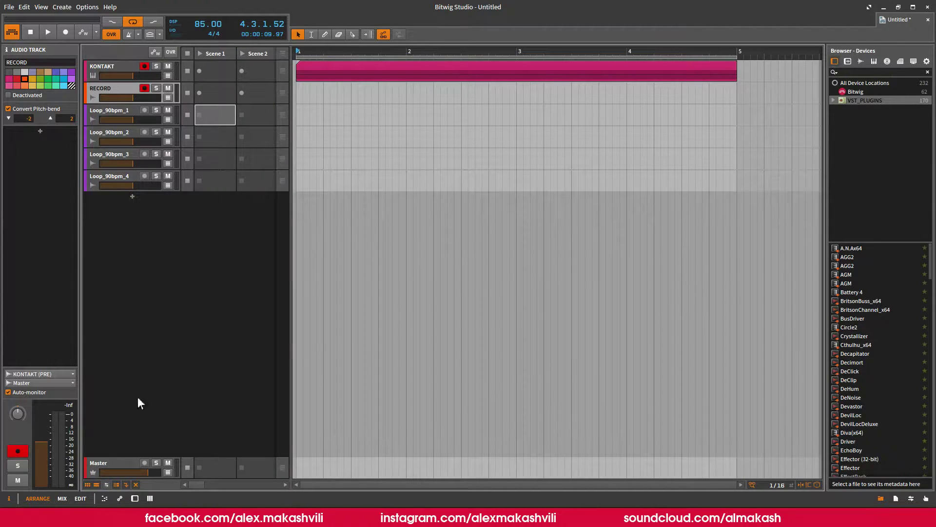
left_click(199, 93)
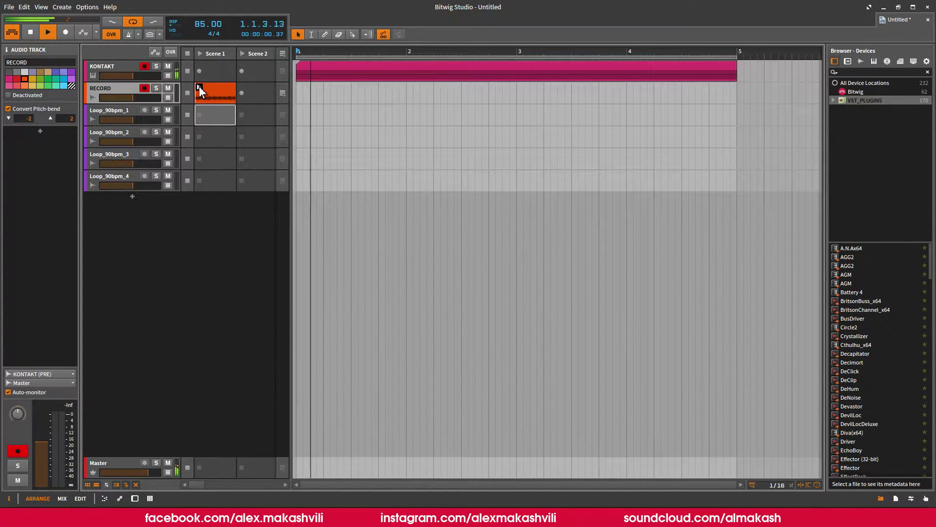
left_click(31, 32)
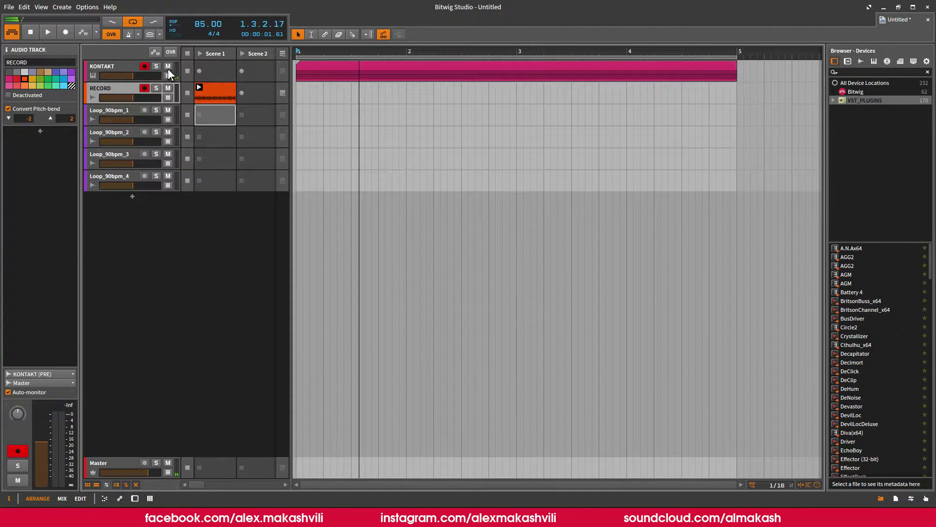
Step: Copy the recorded Scene 1 clip to bar 1 of the RECORD arranger track and play it with an 8-bar loop region
left_click_drag(209, 98, 298, 91)
left_click_drag(493, 51, 488, 56)
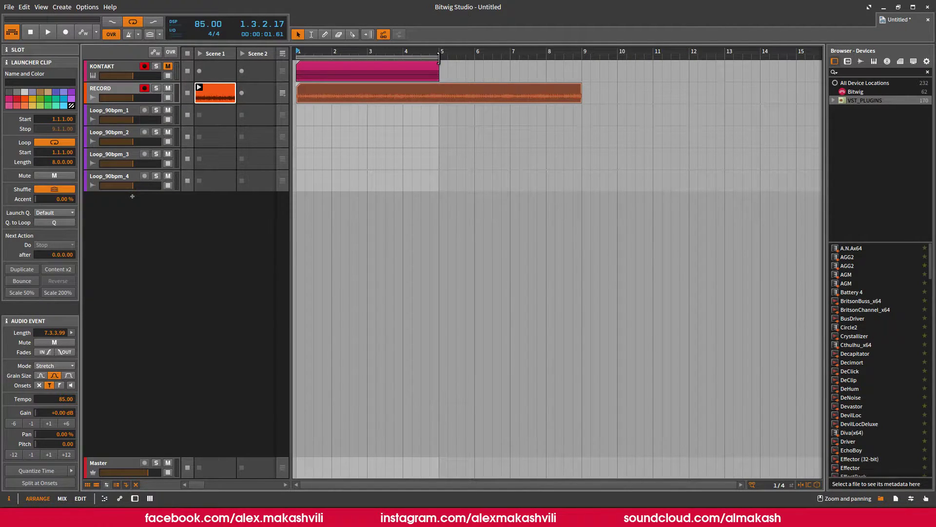
left_click_drag(439, 57, 582, 58)
left_click(283, 94)
key("space")
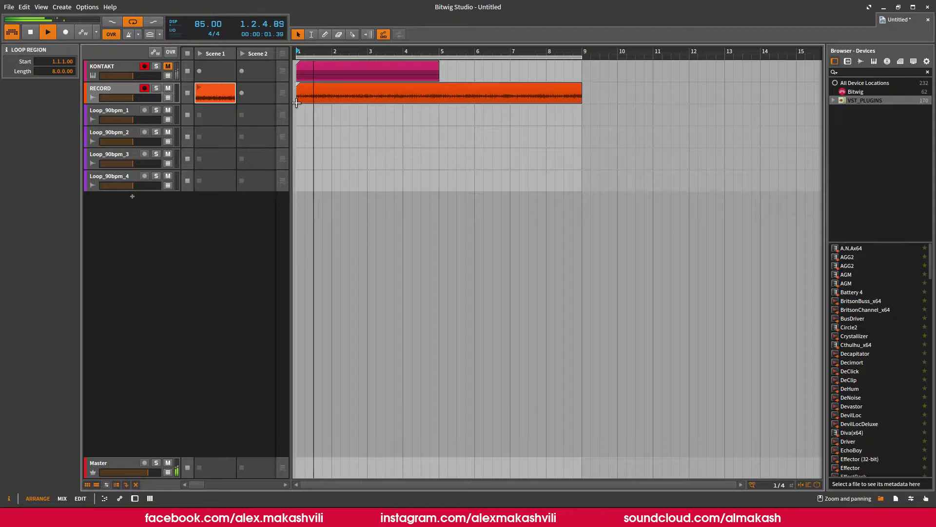
Step: Set the gain of the RECORD track's arranger clip to +6 dB
left_click(331, 95)
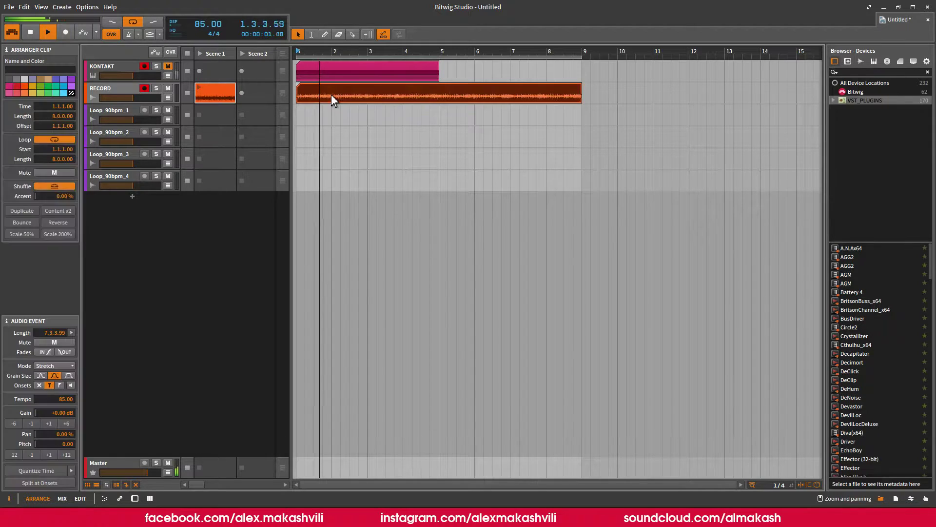
double_click(62, 413)
type("6")
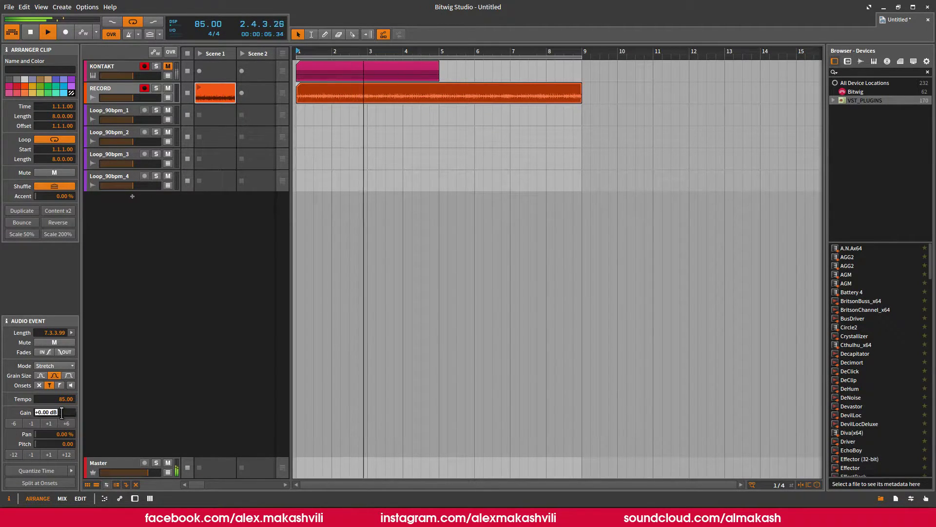
key("Return")
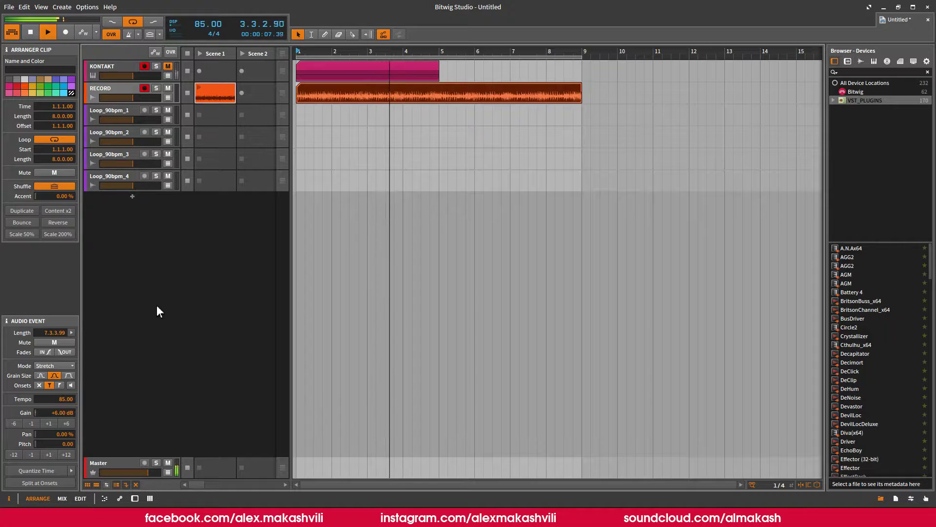
Step: Set the RECORD arranger clip's gain to +3 dB
double_click(61, 412)
type("3")
key("Return")
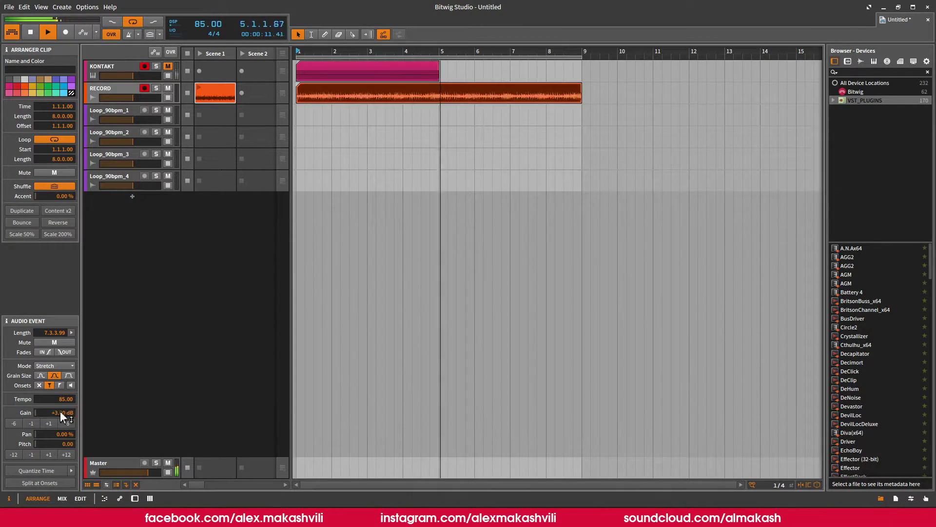
Step: Stop playback and split the RECORD clip at bars 3, 5 and 7 into four two-bar clips
double_click(318, 96)
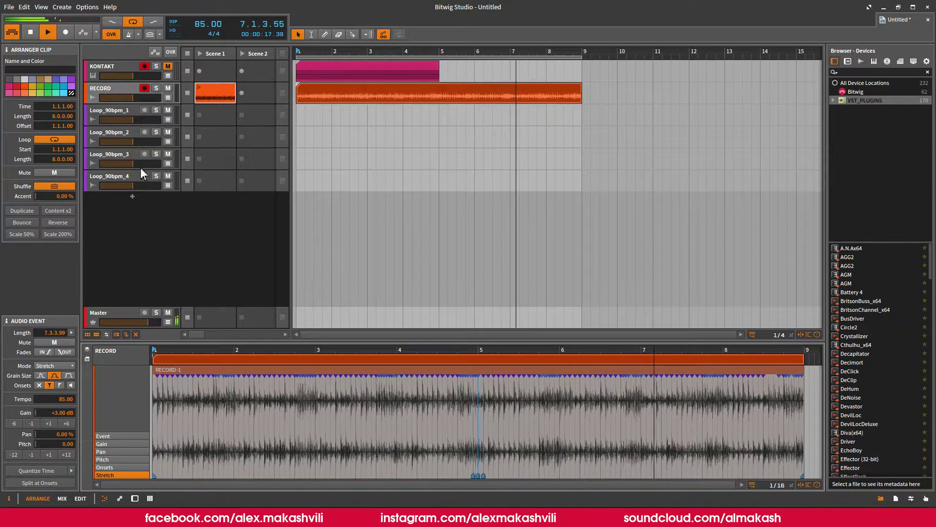
left_click(30, 36)
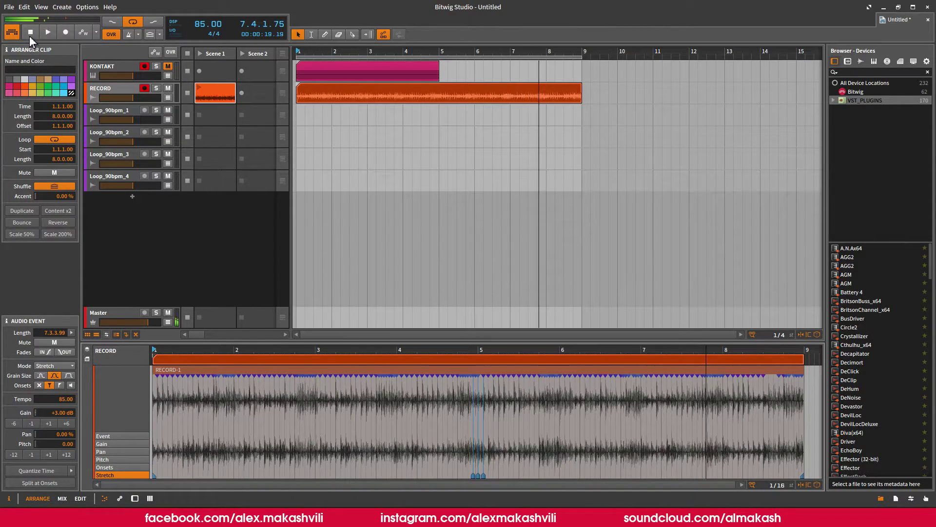
left_click(353, 35)
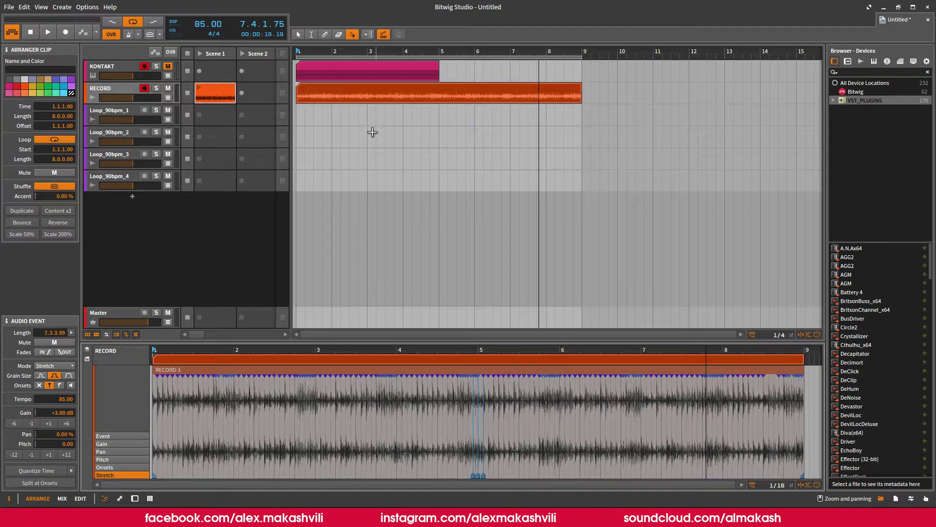
left_click(368, 102)
left_click(439, 96)
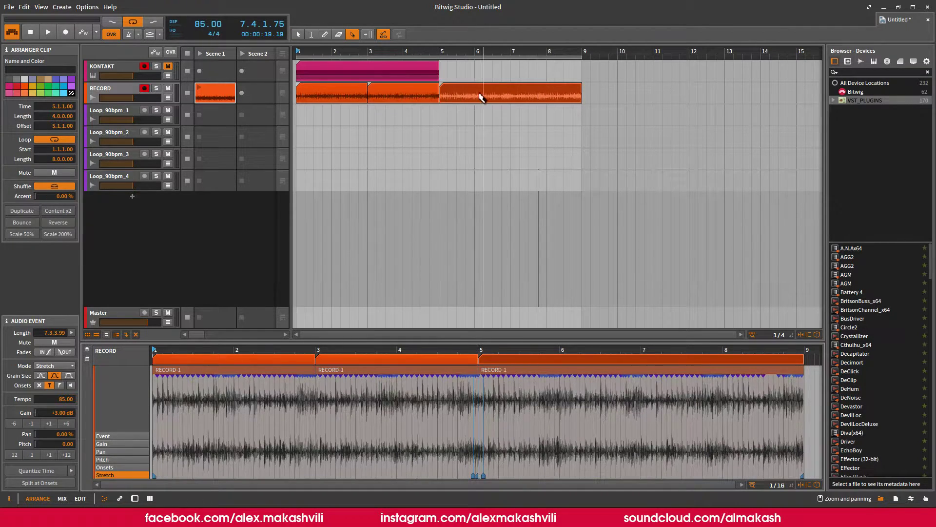
left_click(511, 98)
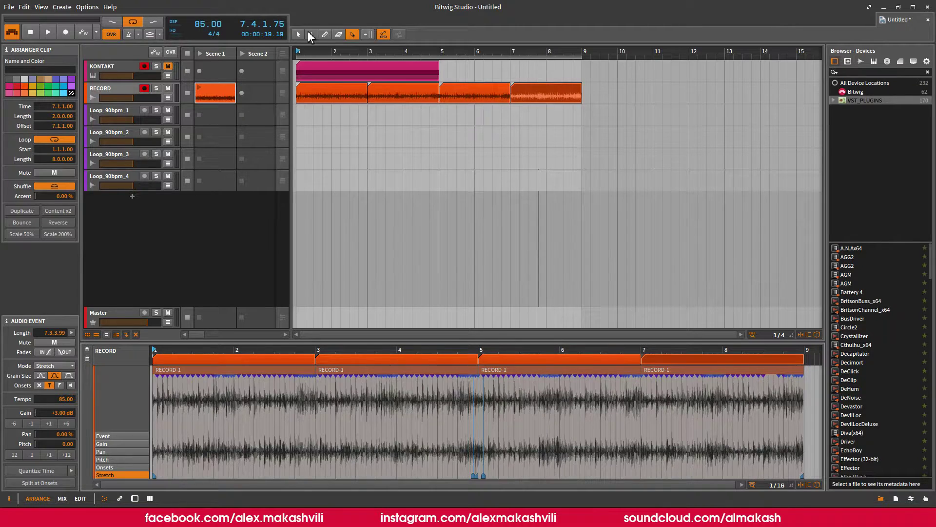
Step: Bounce all four two-bar RECORD clips in place
left_click_drag(606, 98, 337, 92)
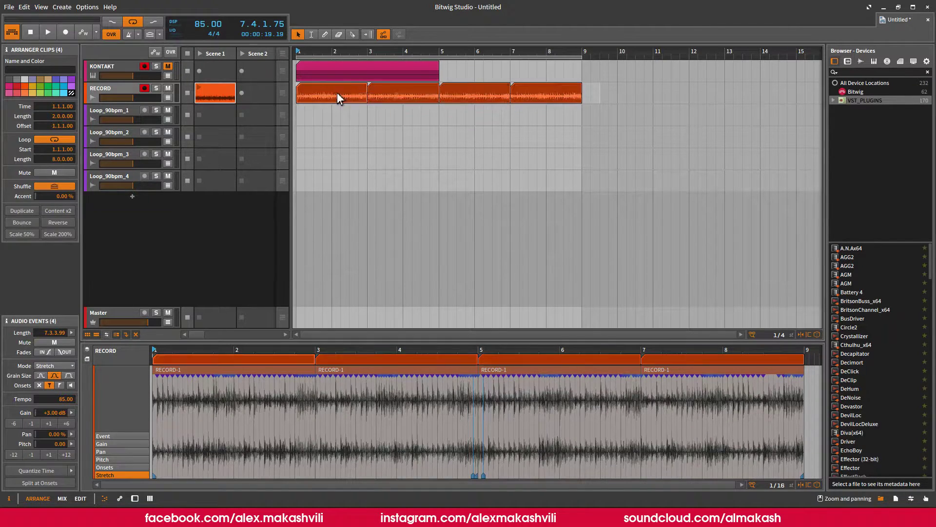
right_click(338, 92)
left_click(370, 169)
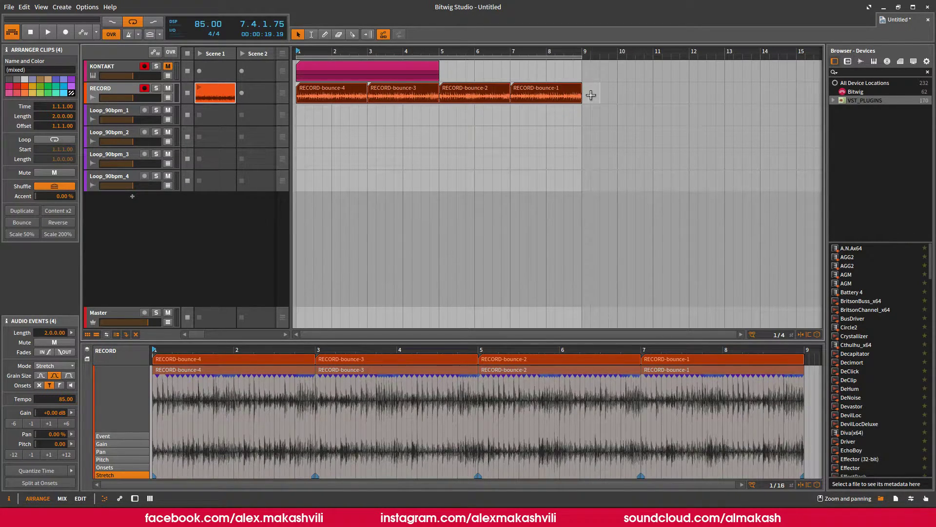
Step: Rename the four bounced clips as Loop_85bpm
left_click_drag(607, 92, 319, 97)
left_click(50, 71)
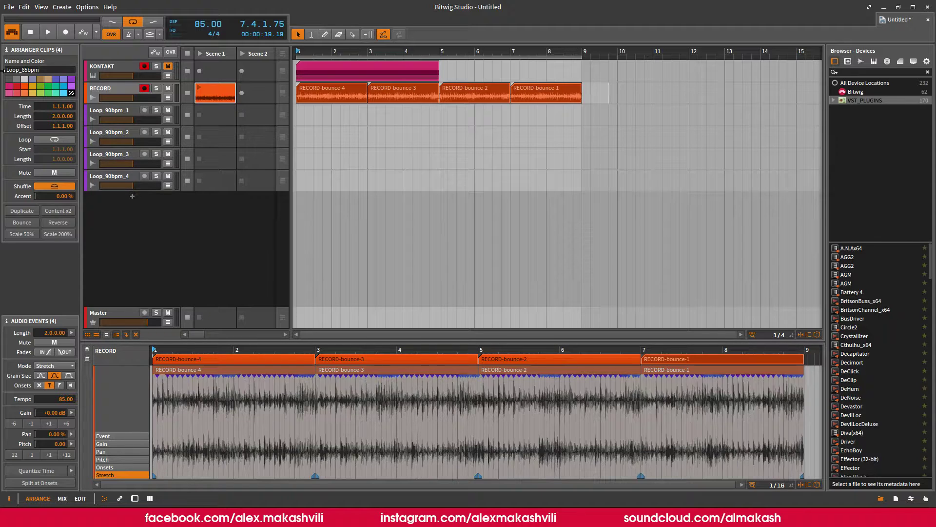
key("Return")
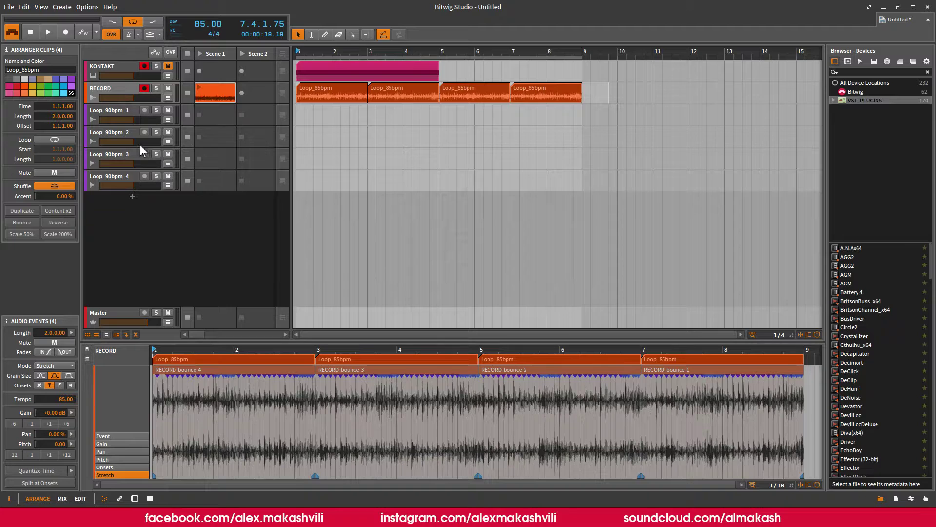
Step: Rename the four Loop_90bpm tracks as Loop_85bpm_1, Loop_85bpm_2, Loop_85bpm_3 and Loop_85bpm_4
left_click(120, 114)
double_click(122, 114)
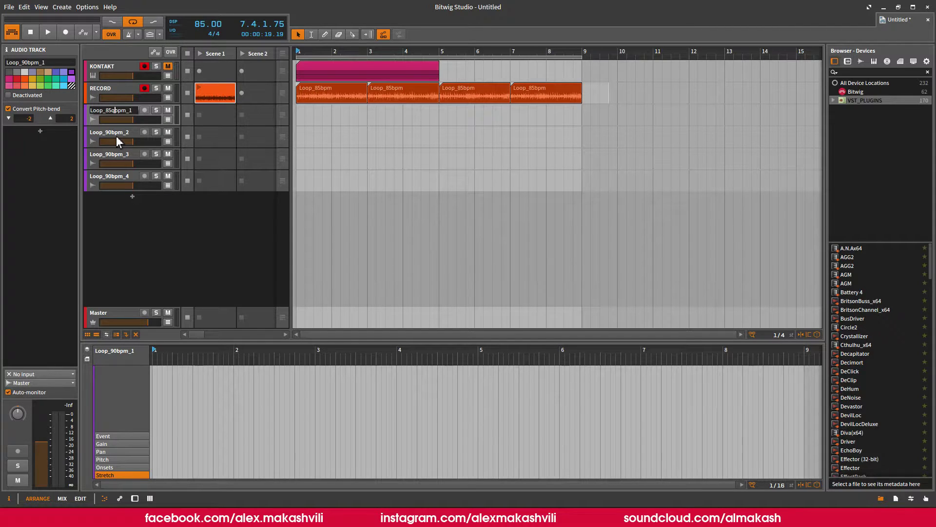
key("Return")
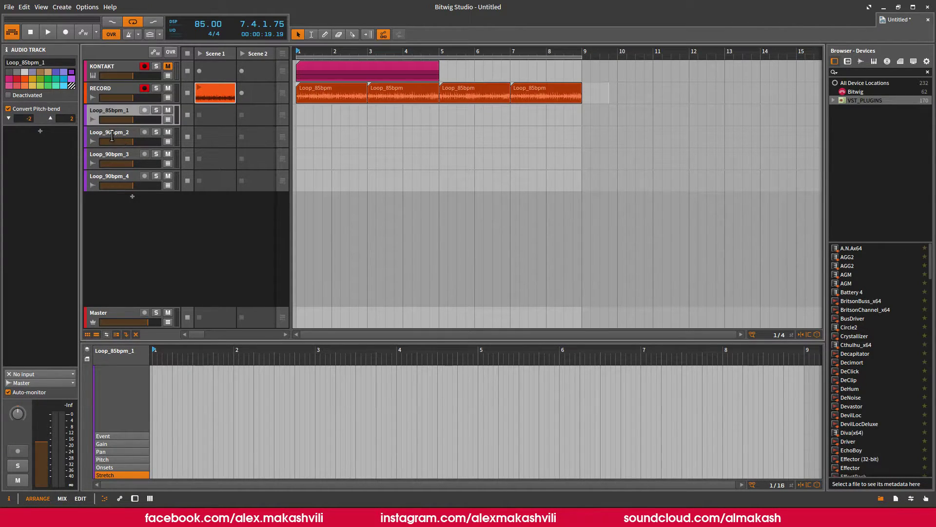
double_click(112, 136)
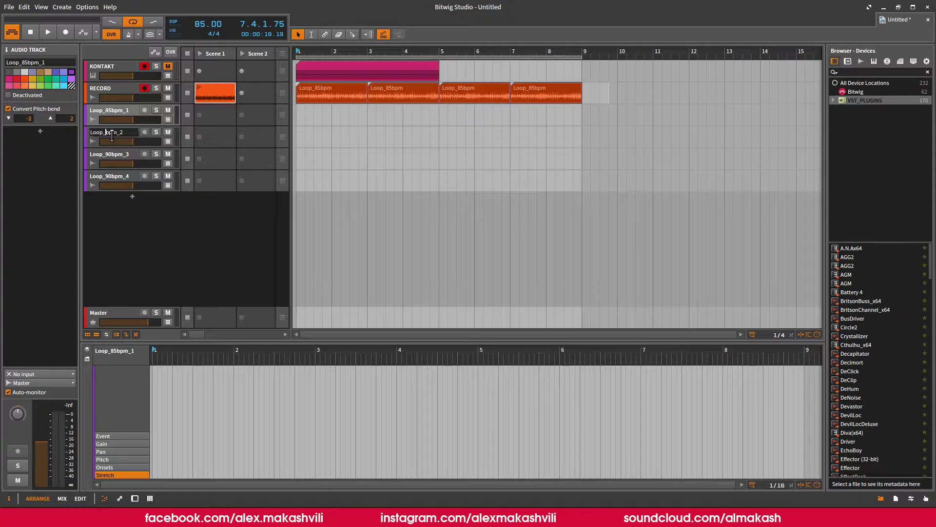
double_click(115, 155)
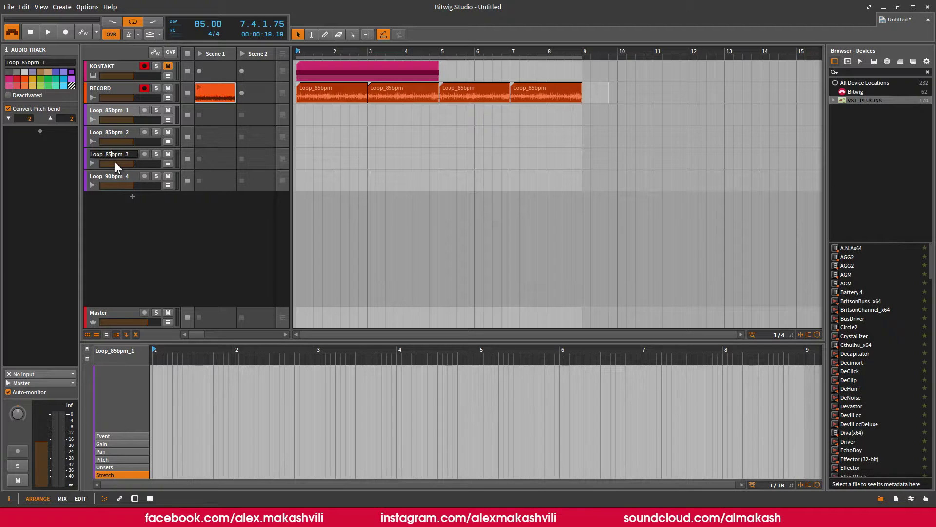
double_click(113, 176)
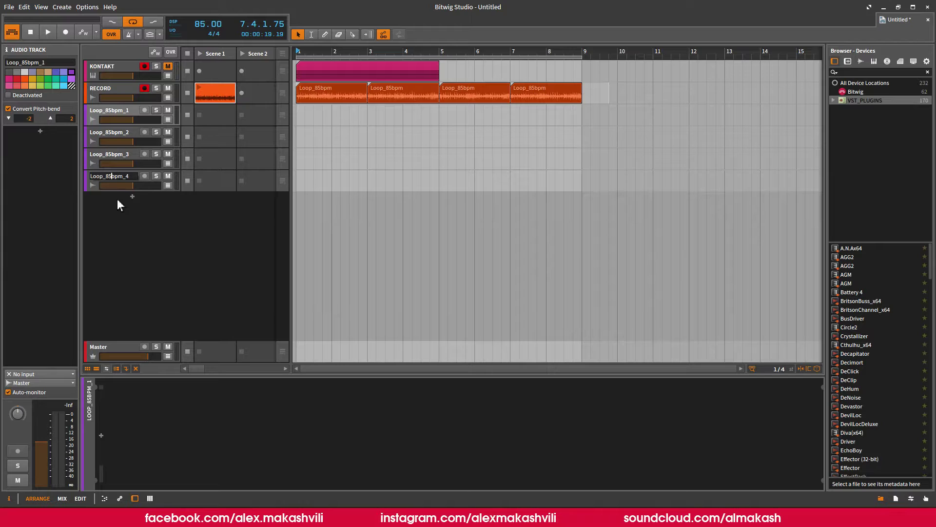
left_click(117, 198)
Step: Move the four RECORD clips in order to bar 1 of tracks Loop_85bpm_1 to Loop_85bpm_4, one per track
mouse_move(319, 93)
left_mouse_down()
mouse_move(317, 113)
mouse_move(316, 95)
left_mouse_up()
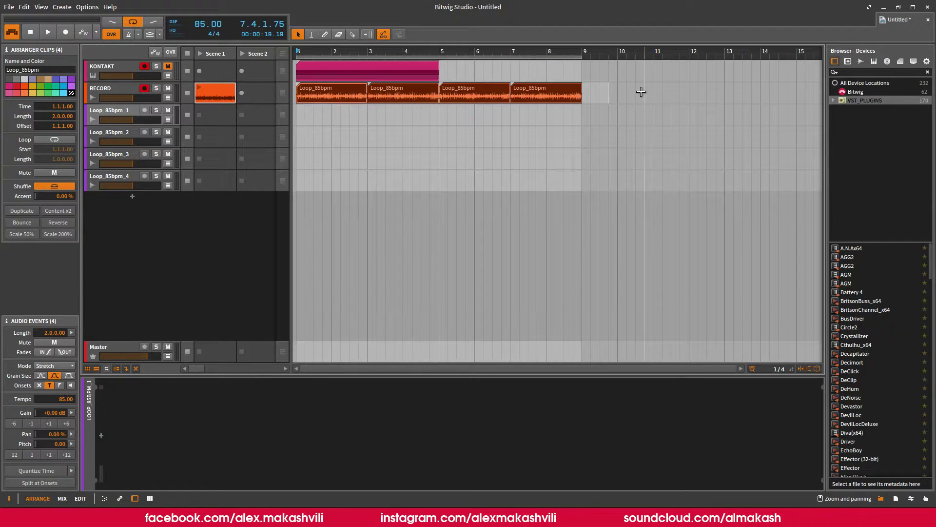
left_click(607, 96)
left_click_drag(318, 87, 314, 112)
left_click_drag(401, 106, 324, 136)
left_click_drag(477, 97, 333, 160)
left_click_drag(542, 90, 331, 178)
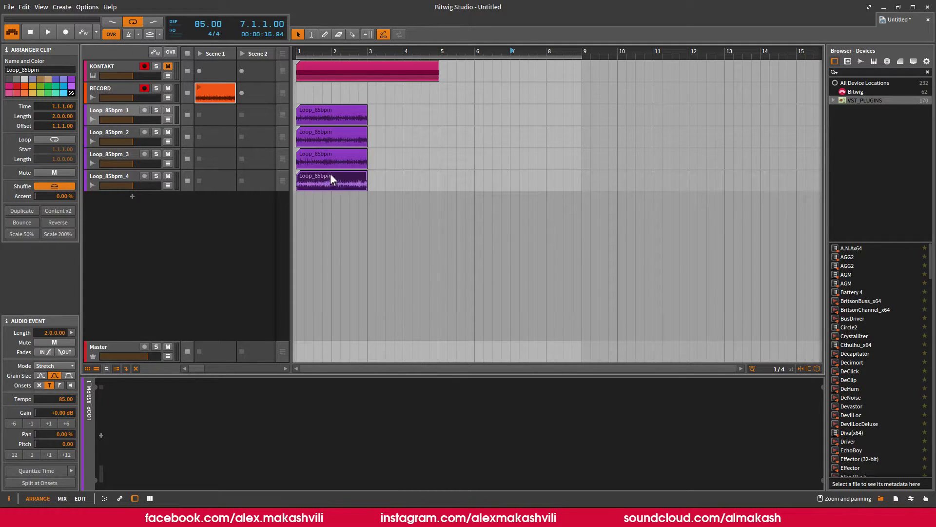
Step: Shorten the loop region to 2 bars and delete the recorded clip from the RECORD track's Scene 1 slot
left_click_drag(582, 59, 366, 62)
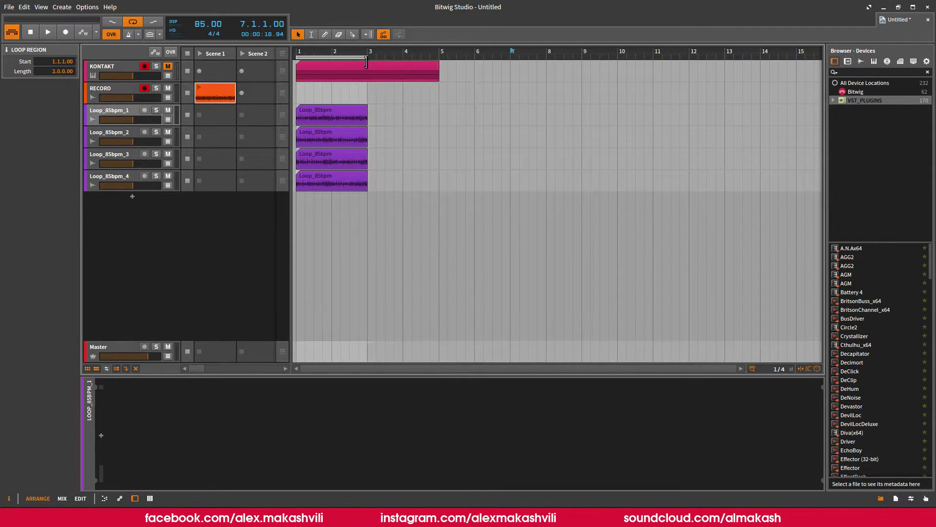
left_click(222, 94)
key("Delete")
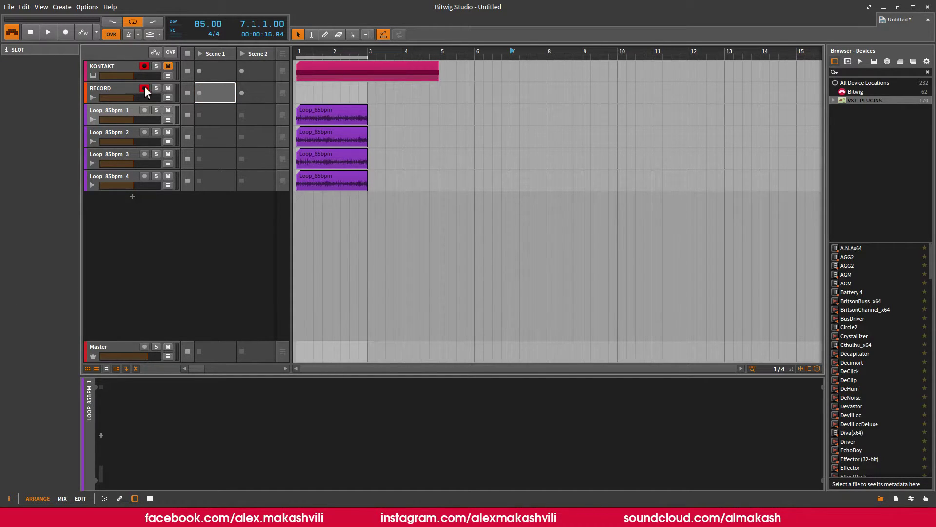
Step: Audition Loop_85bpm_1 and Loop_85bpm_2 soloed from bar 1, then clear the solos and return the stopped playhead to the start
key("space")
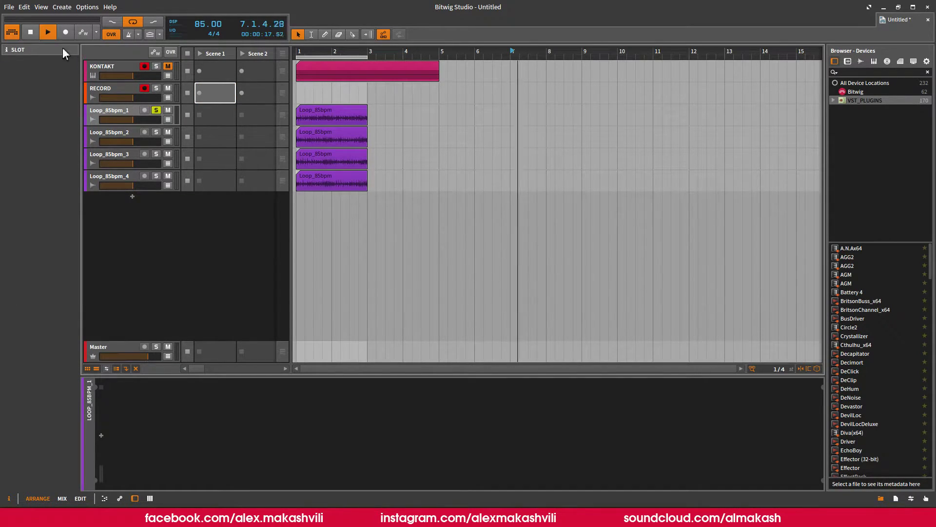
left_click(31, 32)
key("space")
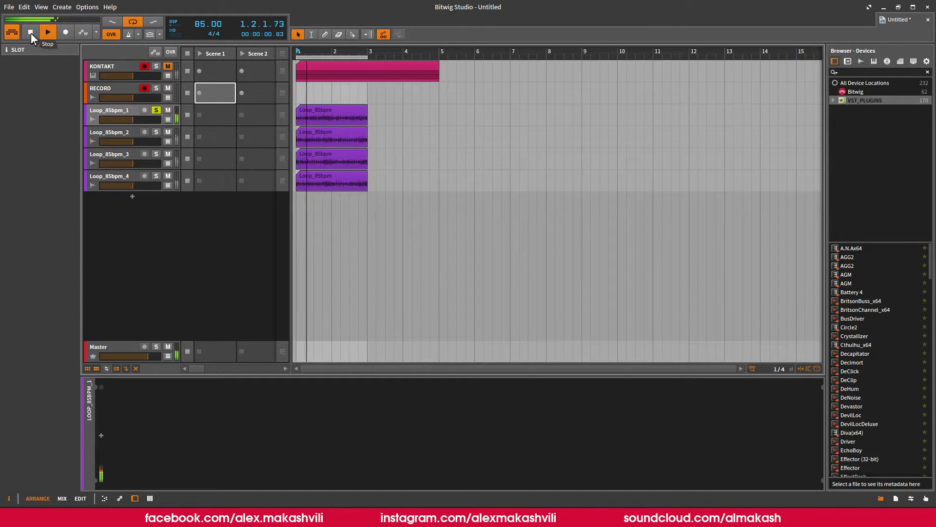
left_click(157, 132)
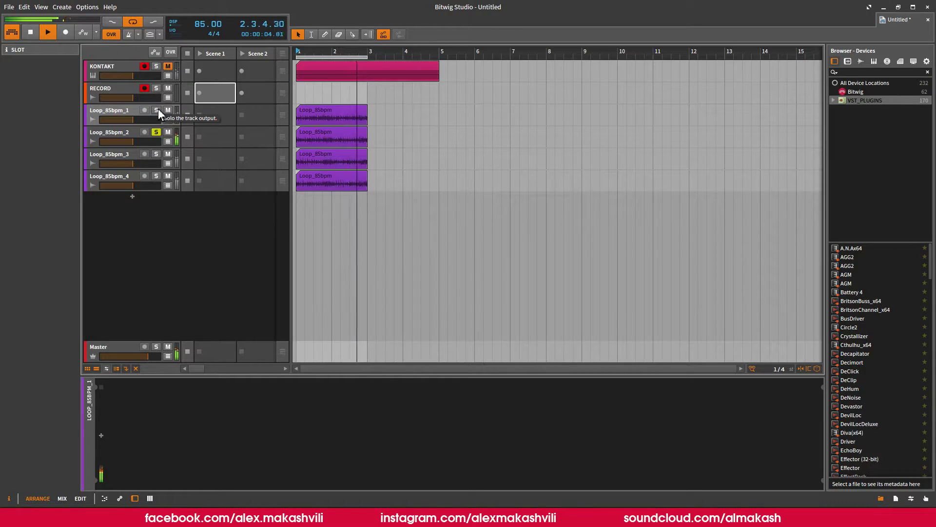
left_click(157, 110, "ctrl")
left_click(155, 132)
left_click(156, 110)
left_click(33, 33)
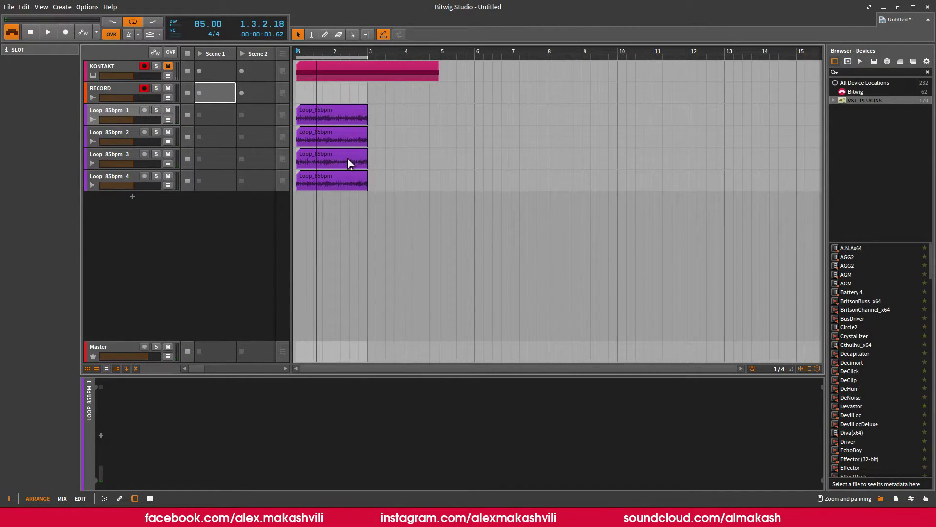
left_click(30, 33)
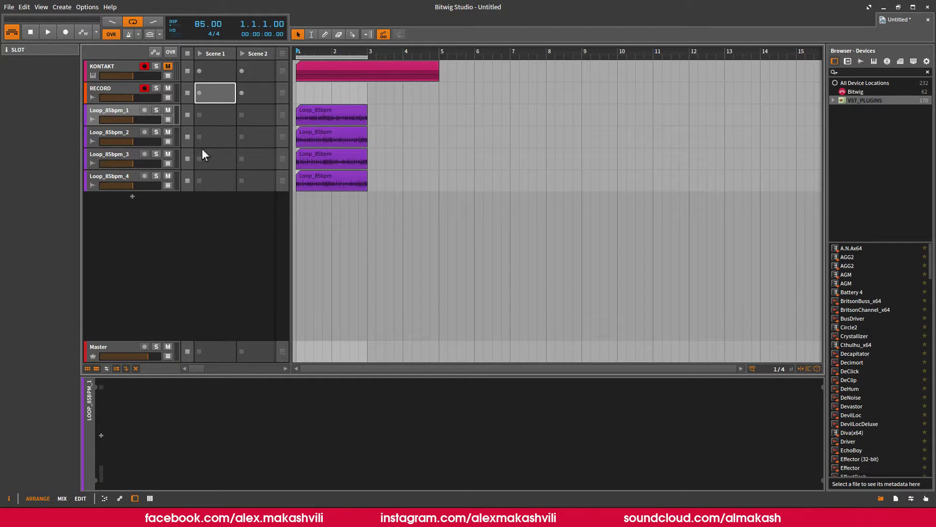
Step: Export the audio of tracks Loop_85bpm_1 to Loop_85bpm_4 over the loop region, with the Untitled filename prefix cleared
left_click(9, 7)
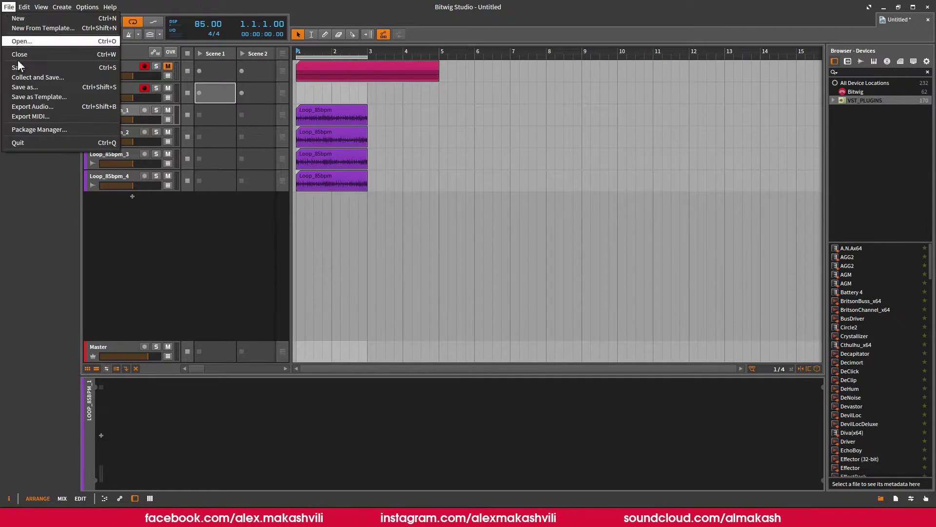
left_click(32, 106)
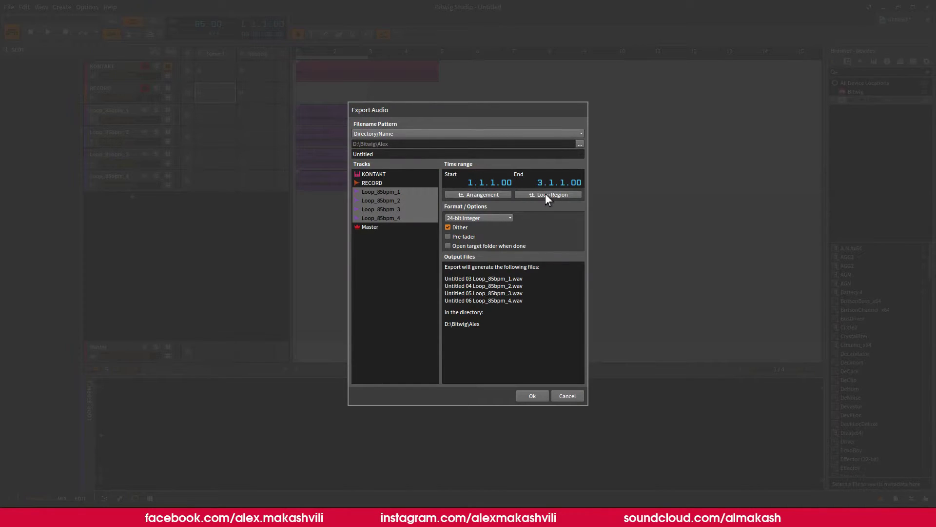
left_click(567, 194)
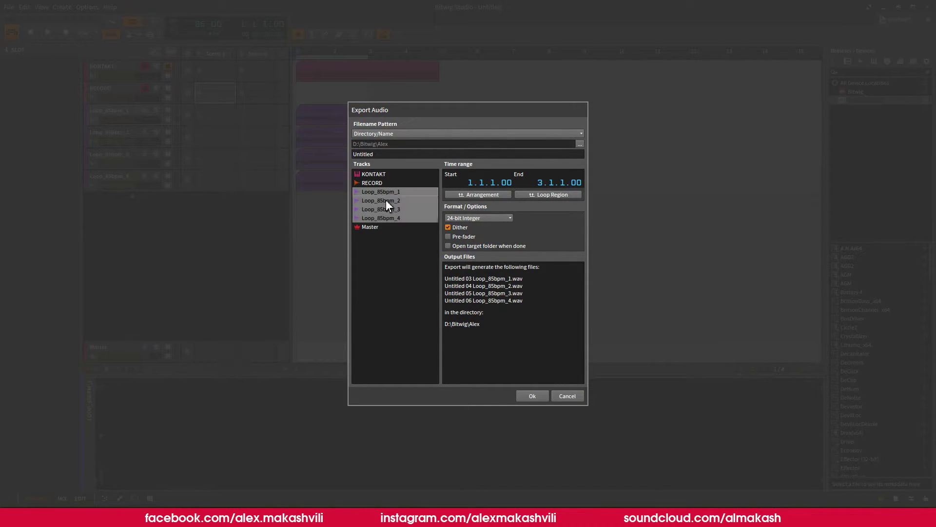
left_click_drag(388, 191, 393, 219)
double_click(364, 154)
key("BackSpace")
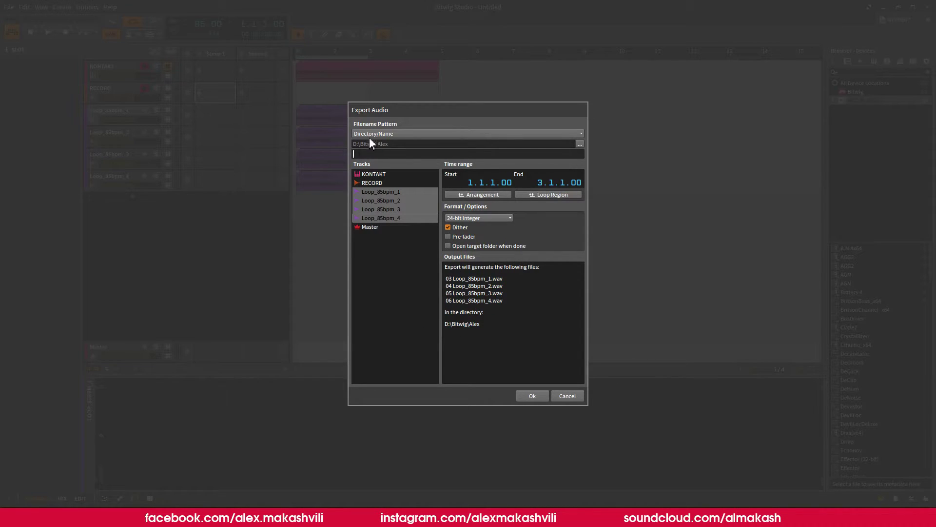
left_click(525, 397)
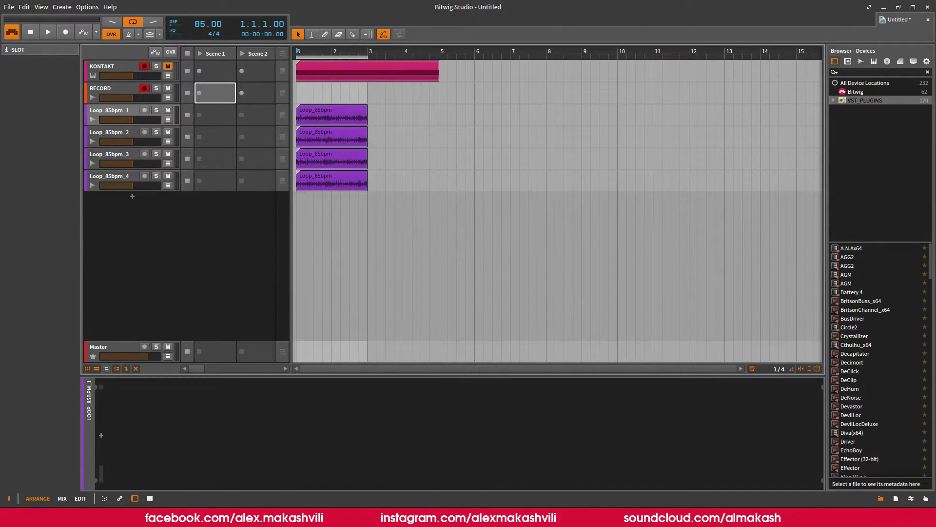
Step: Switch to the file explorer and open the folder of exported loops inside the Bitwig folder on drive D
key("super")
left_click(152, 387)
double_click(507, 90)
double_click(384, 94)
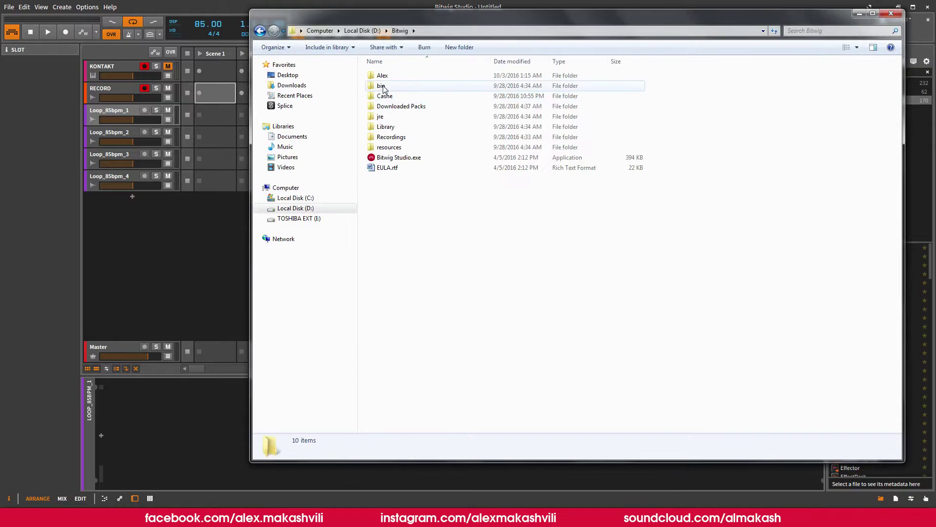
double_click(385, 76)
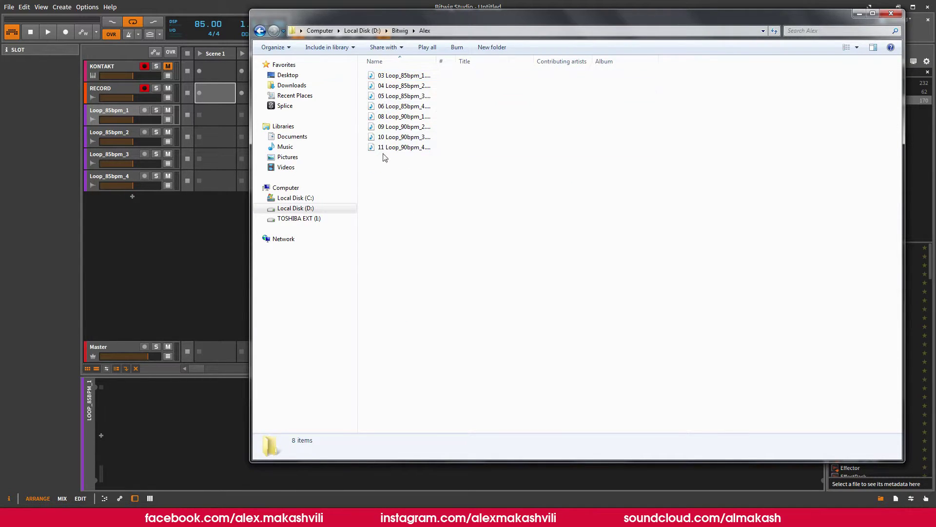
Step: Audition the exported Loop_85bpm_1, Loop_85bpm_2 and Loop_85bpm_3 files in the media player, and close the player and folder windows
double_click(401, 77)
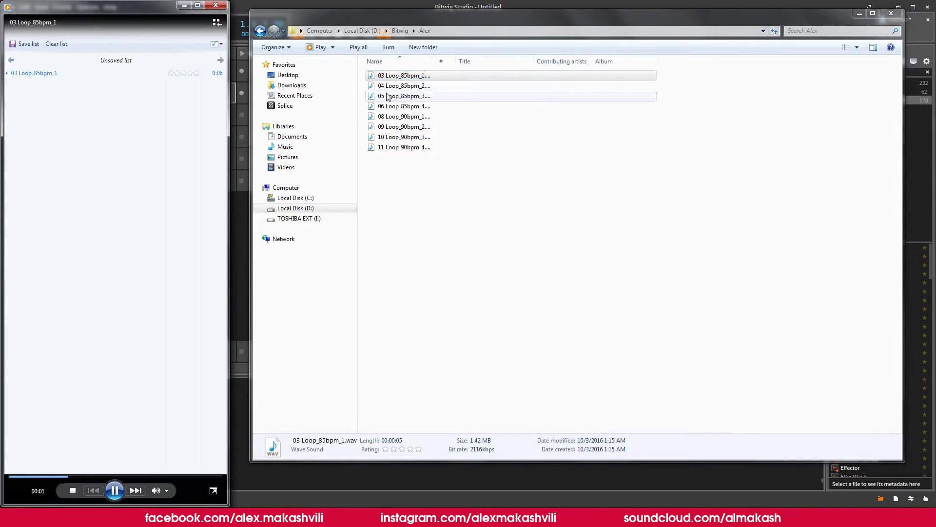
left_click(152, 171)
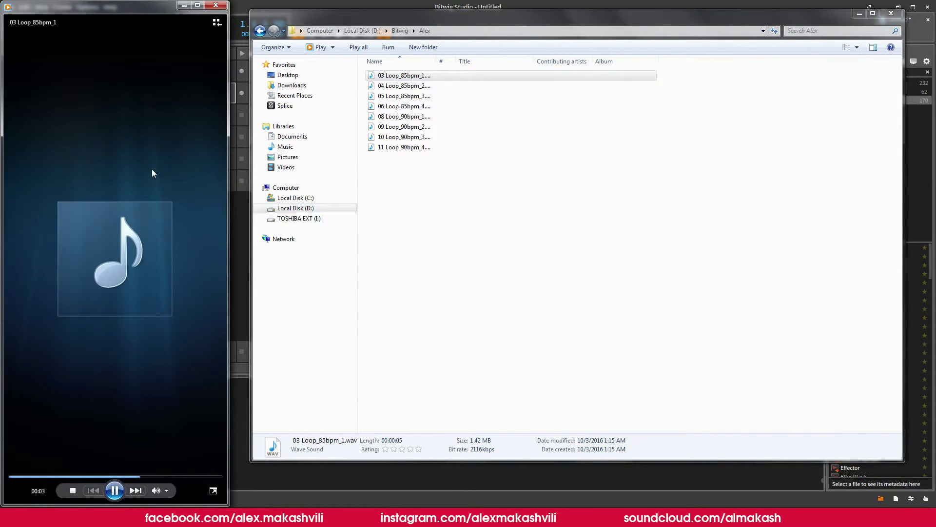
right_click(150, 171)
left_click(156, 178)
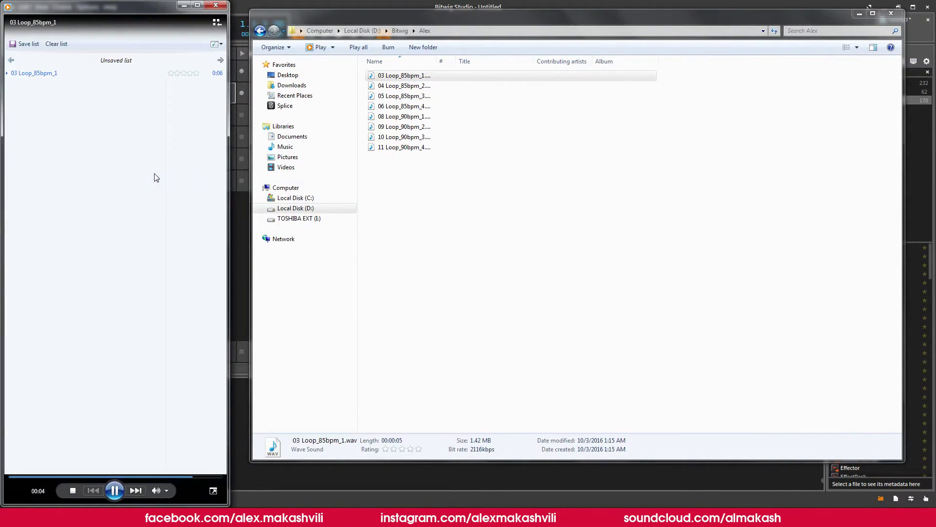
double_click(390, 87)
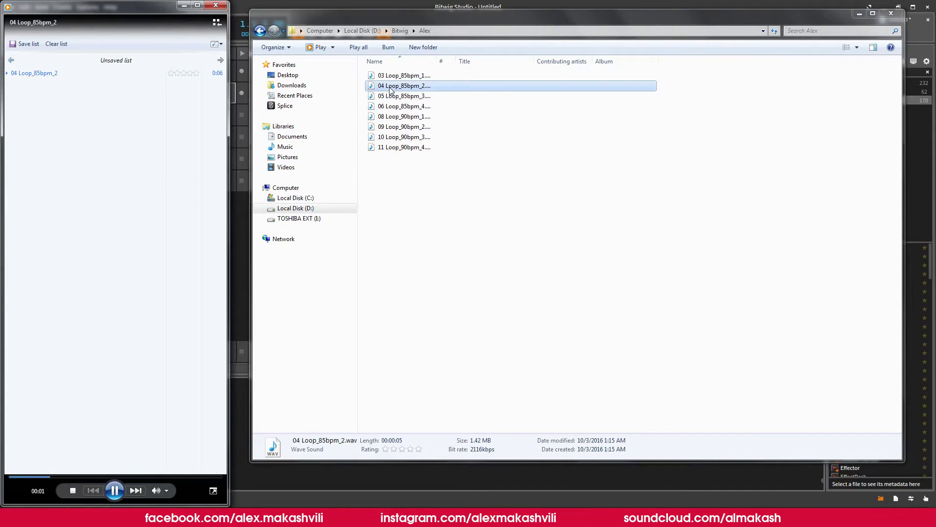
double_click(385, 97)
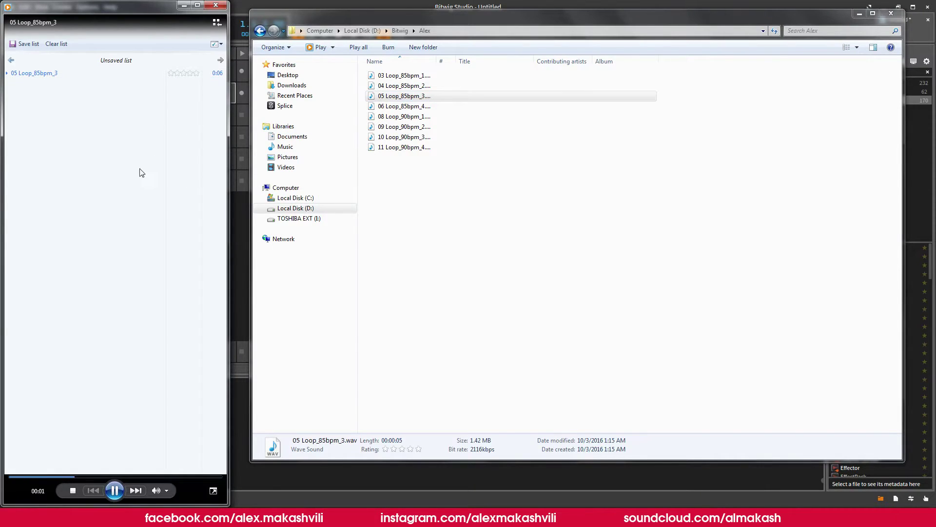
left_click(220, 9)
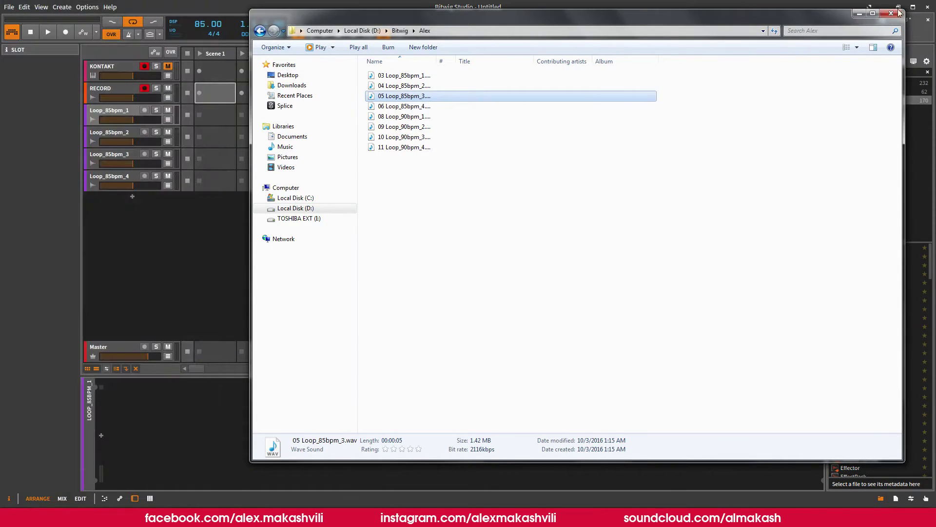
left_click(891, 13)
Step: Delete the clips from the four Loop_85bpm tracks and play the KONTAKT track at a tempo of 110 bpm
left_click_drag(393, 183, 315, 146)
key("Delete")
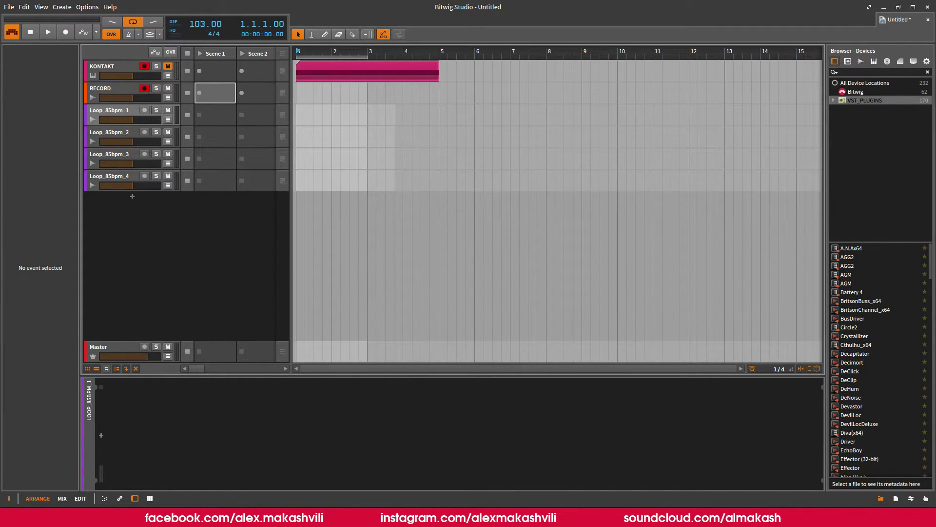
key("space")
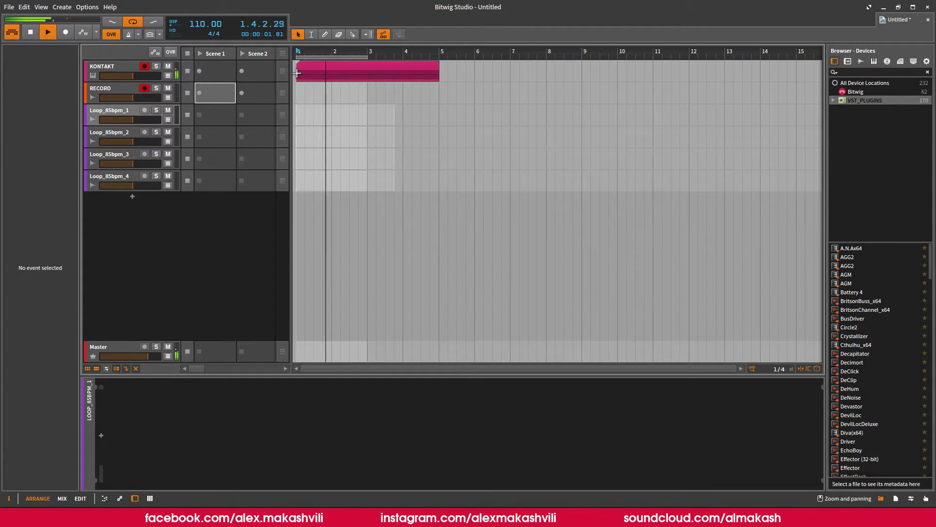
Step: Show the KONTAKT track's automation lane for the Arpeggiator Rate parameter
left_click(167, 75)
left_click(137, 97)
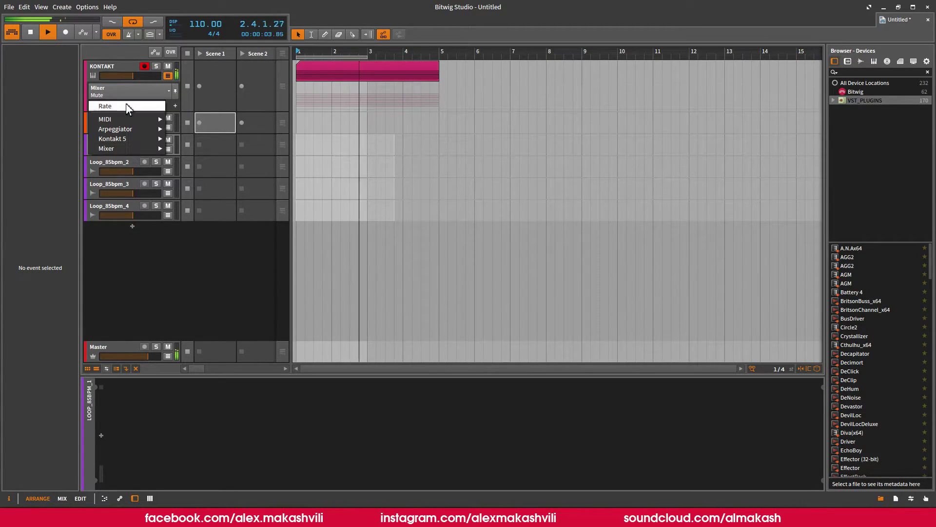
left_click(127, 106)
Step: Lower the Rate automation in bars 1 and 2 to 1/16 on beat 4, returning to 1/8 at the following bar
left_click_drag(371, 58, 300, 101)
left_click(369, 91)
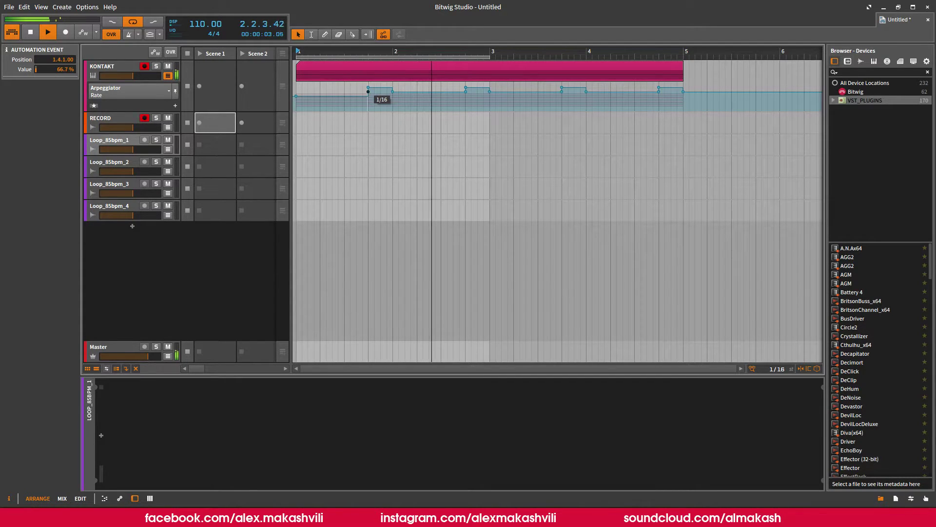
left_click_drag(368, 88, 368, 91)
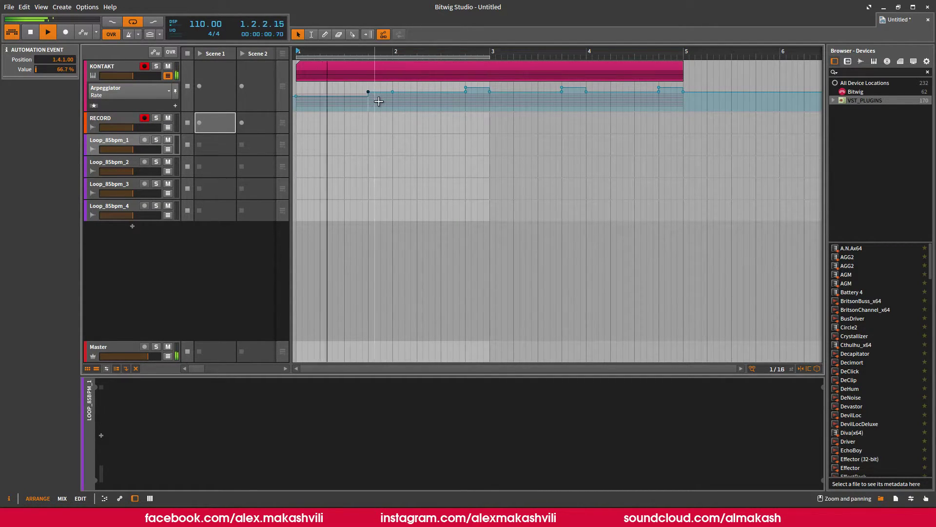
left_click_drag(392, 92, 392, 97)
left_click_drag(466, 90, 491, 97)
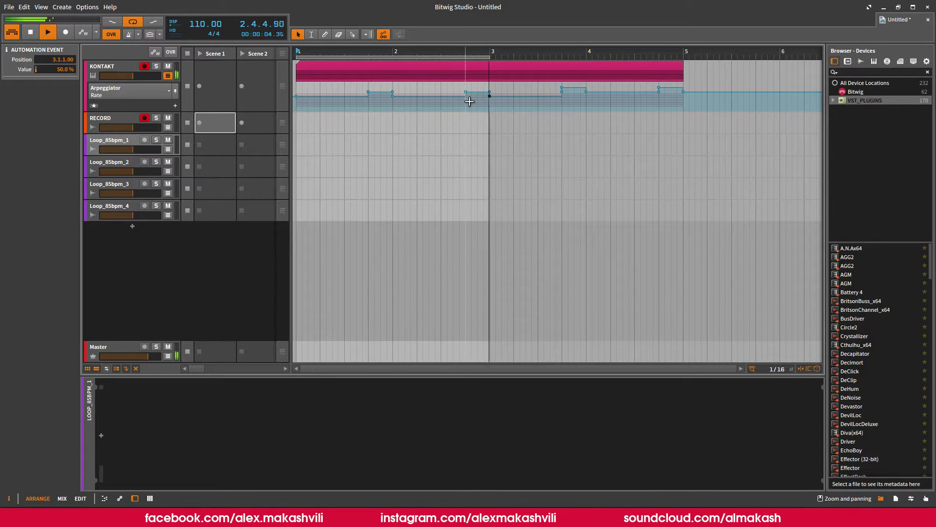
Step: Lower the Rate automation in bars 3 and 4 to 1/16 on beat 4, returning to 1/8 at the following bar
left_click(562, 89)
left_click_drag(562, 90, 586, 92)
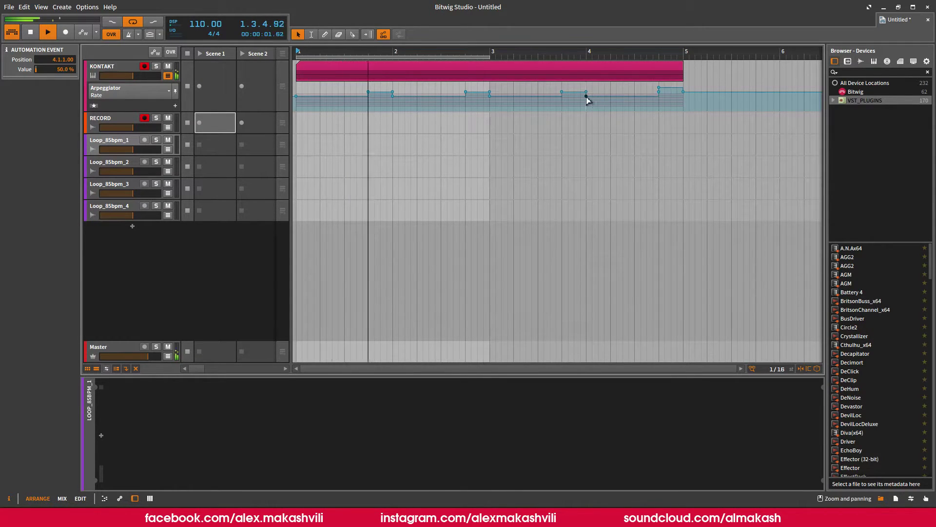
left_click_drag(659, 88, 659, 92)
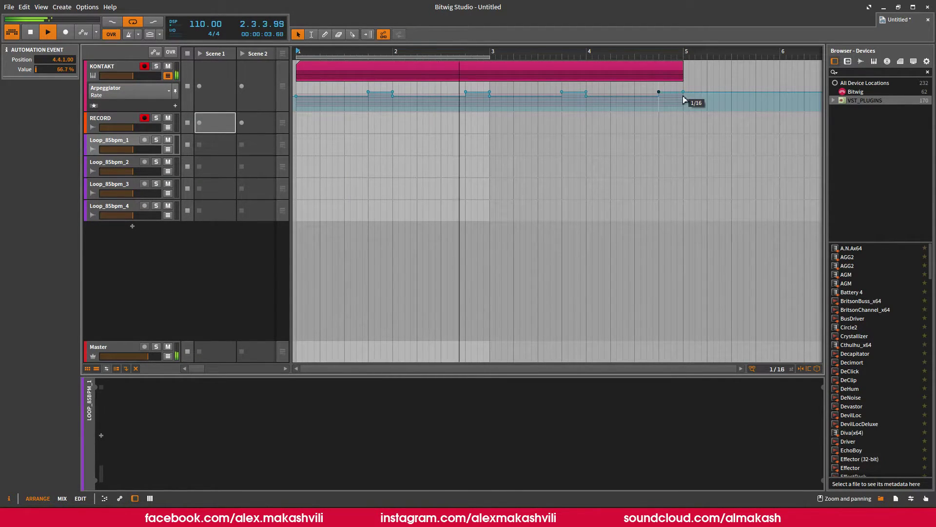
left_click_drag(689, 92, 684, 96)
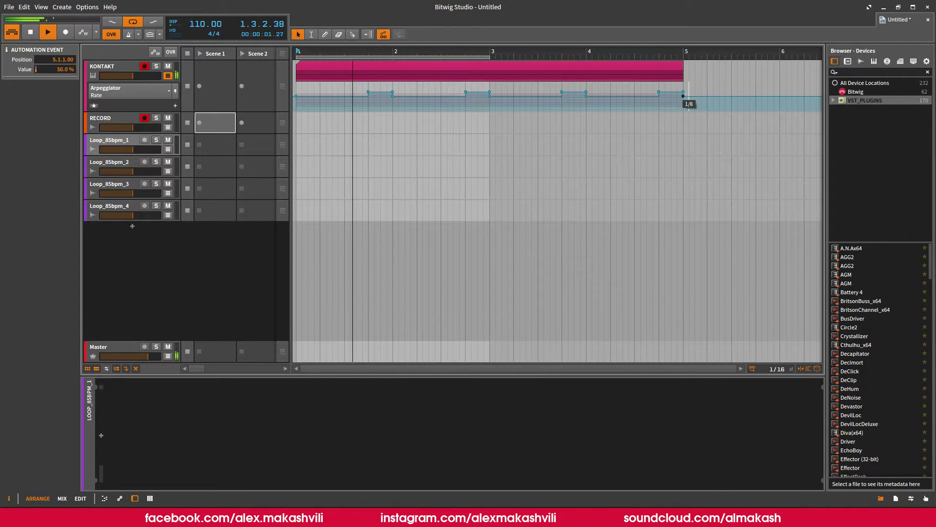
Step: Extend the loop region to 4 bars and record a 4-bar clip into the RECORD track's Scene 1 slot at 110 bpm
left_click_drag(489, 57, 683, 61)
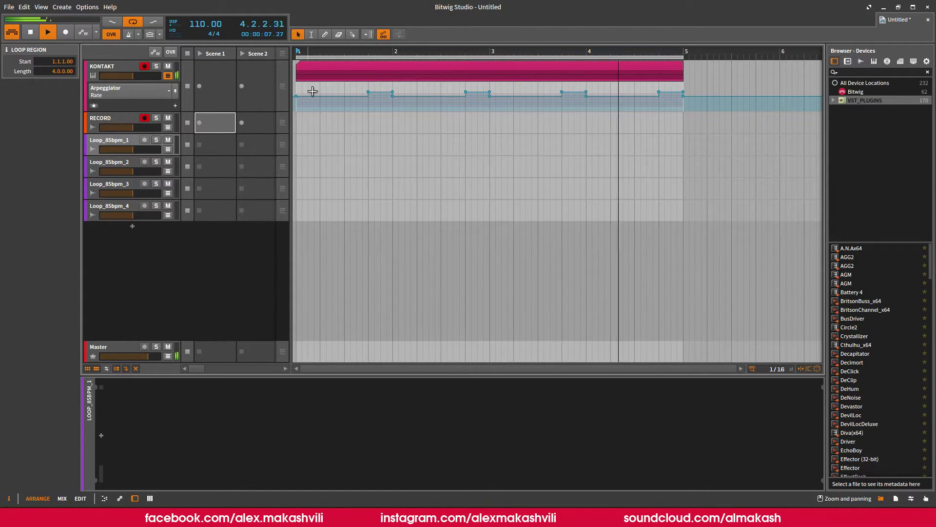
left_click(200, 123)
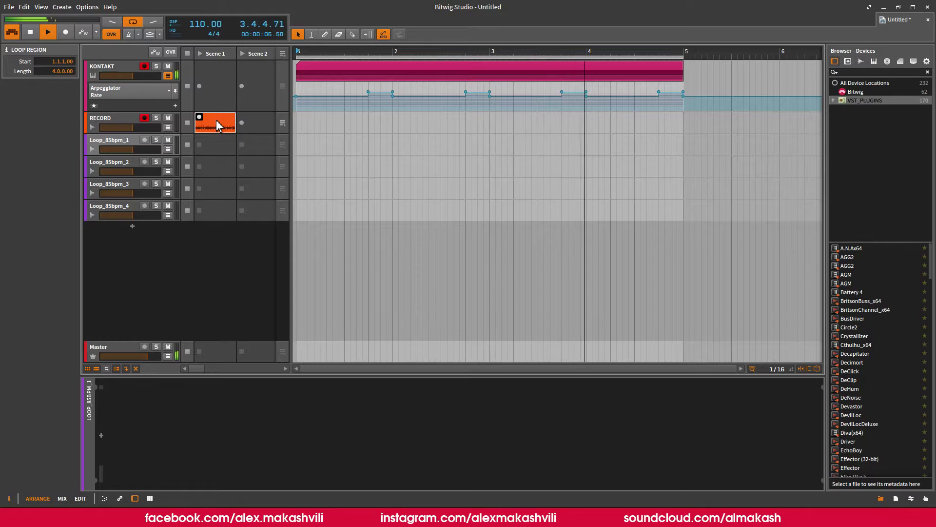
left_click(200, 118)
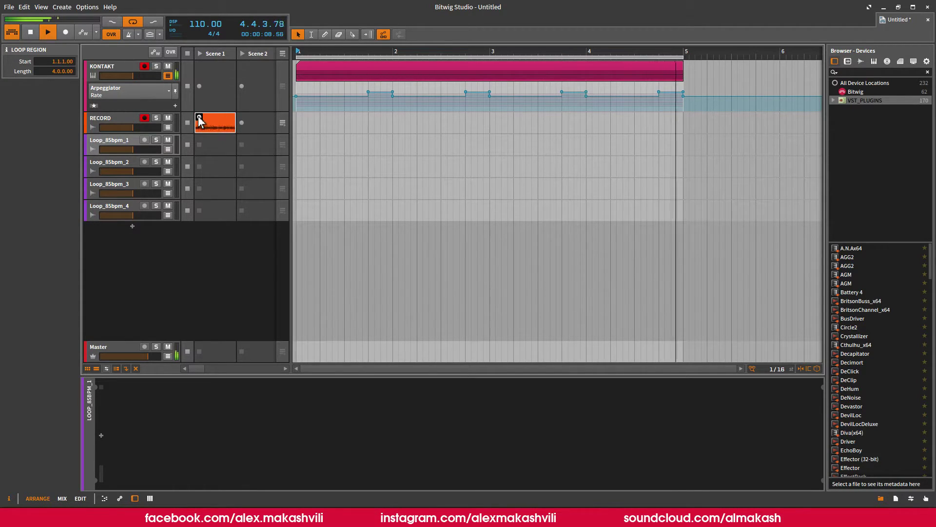
left_click(31, 31)
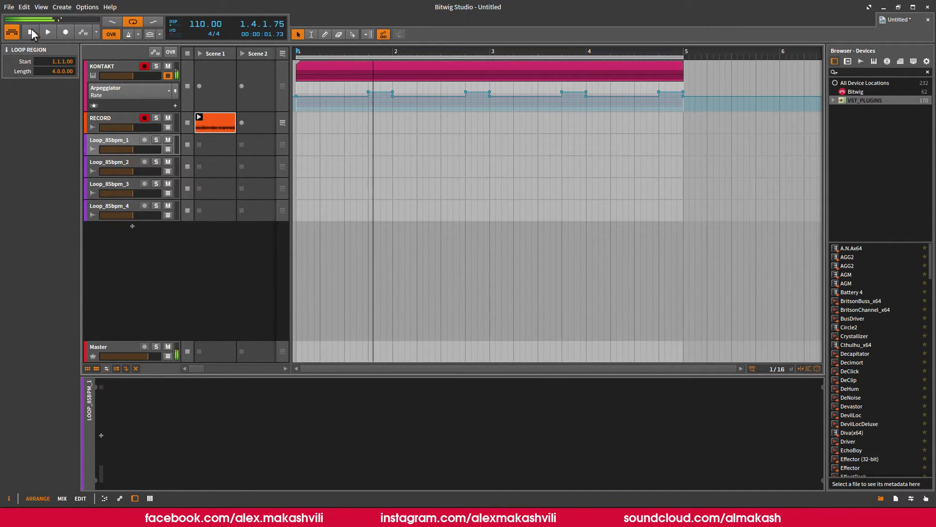
Step: Copy the recorded clip to bar 1 of the RECORD track's timeline, restore arranger playback and delete the clip from the Scene 1 slot
left_click(218, 122)
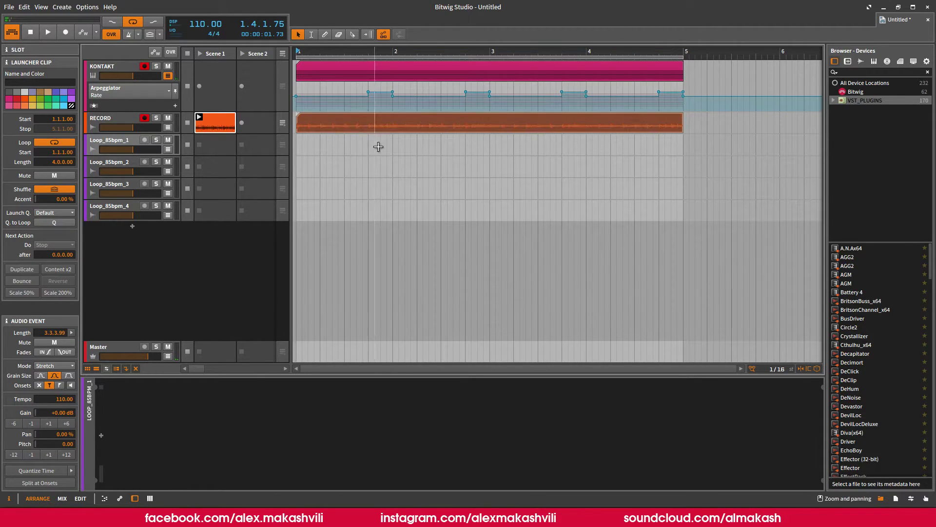
left_click(283, 123)
left_click_drag(377, 51, 377, 14)
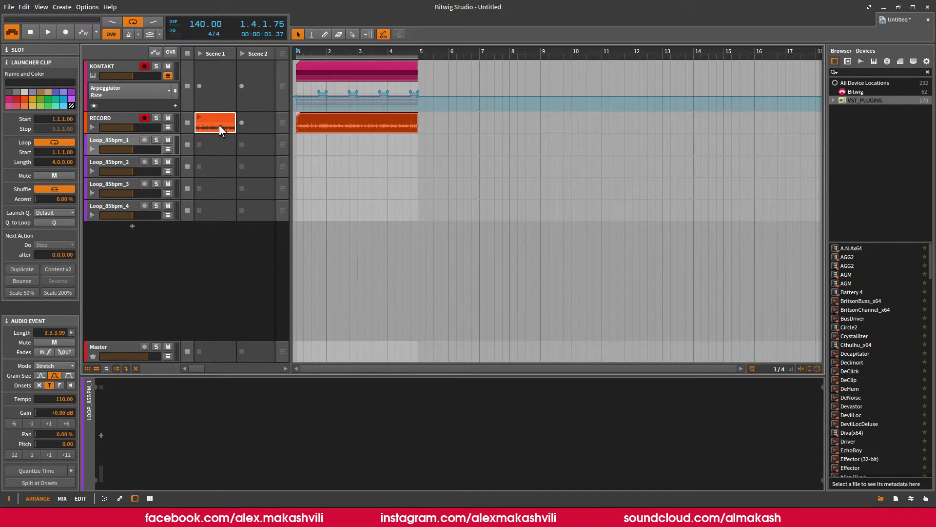
key("Delete")
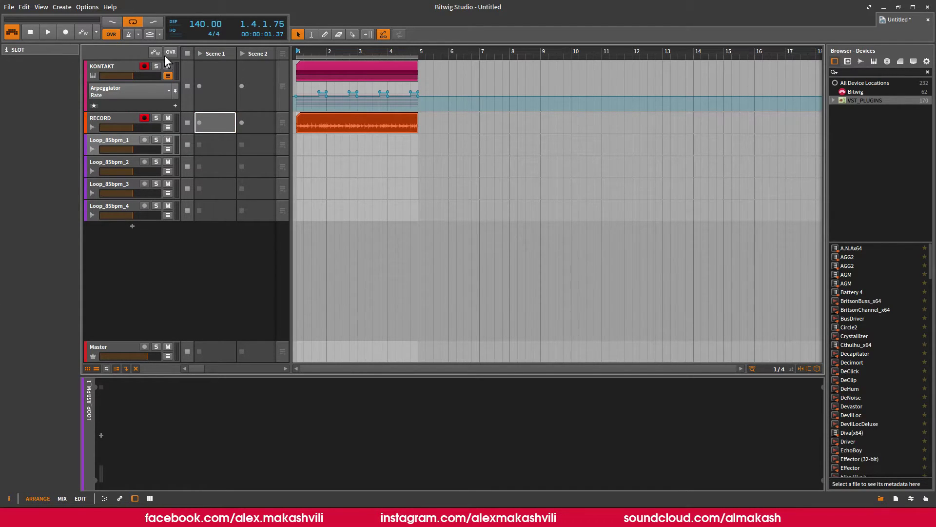
Step: Mute the RECORD track and record an 8-bar clip into its Scene 1 slot with the project playing at 140 bpm
left_click(168, 118)
key("space")
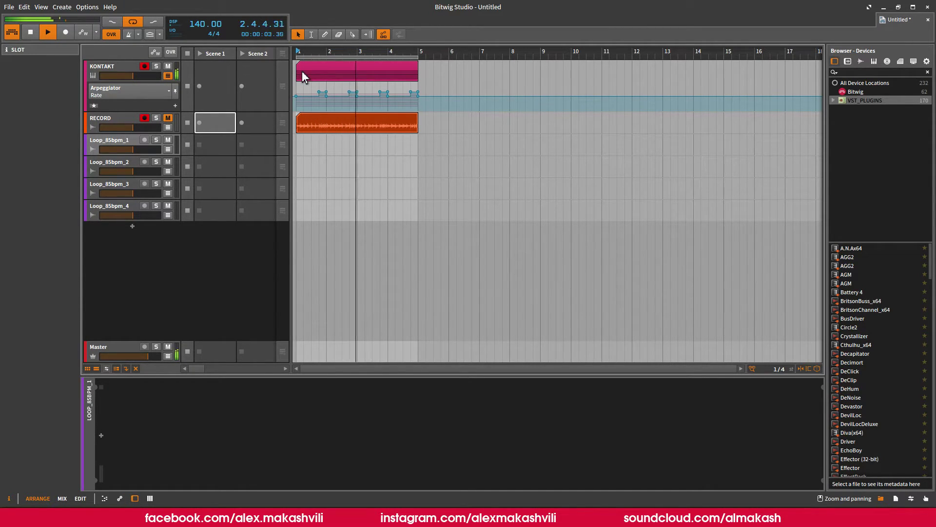
left_click(199, 122)
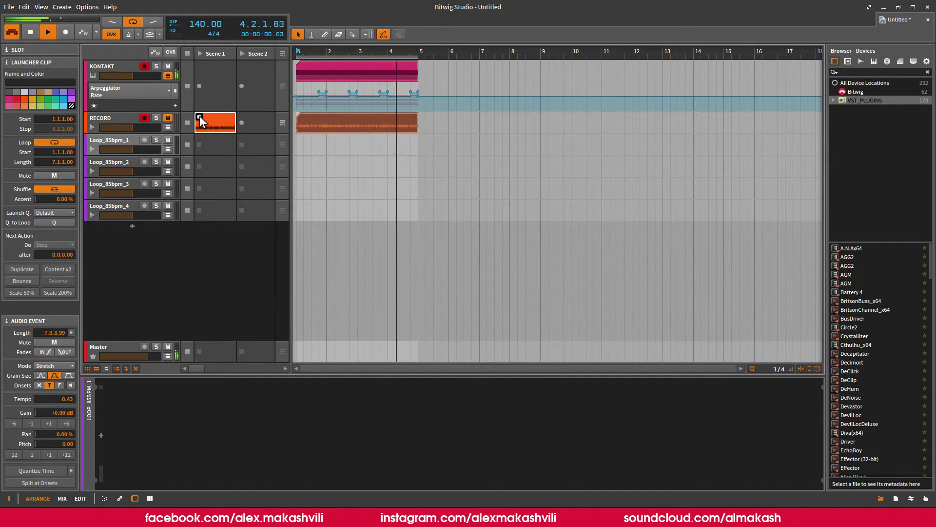
left_click(199, 118)
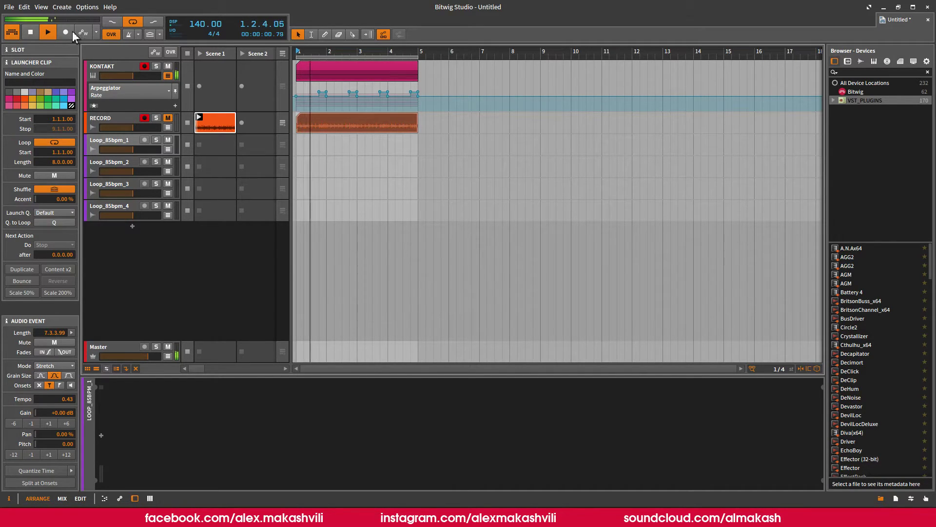
left_click(32, 33)
Step: Copy the new clip to bar 5 of the RECORD track's timeline, restore arranger playback and shorten the clip to 4 bars
left_click_drag(210, 123, 422, 128)
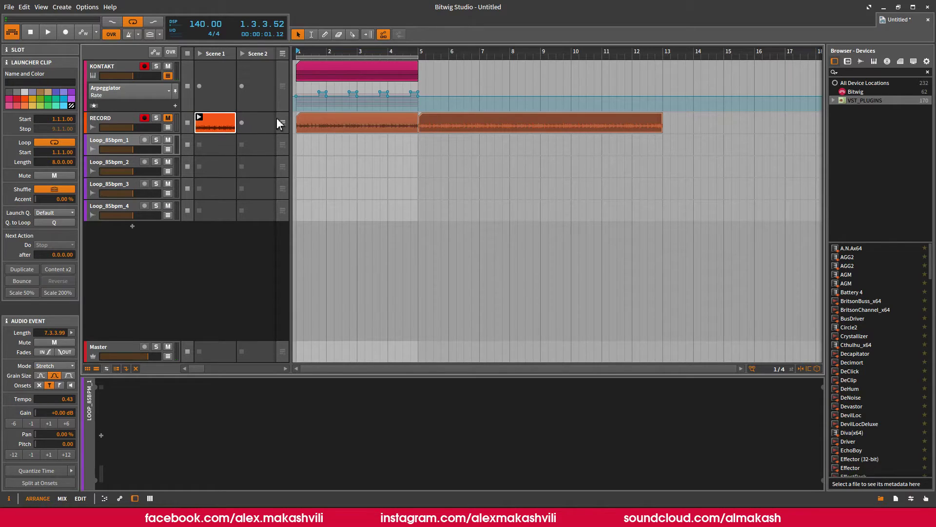
left_click(189, 123)
left_click(282, 122)
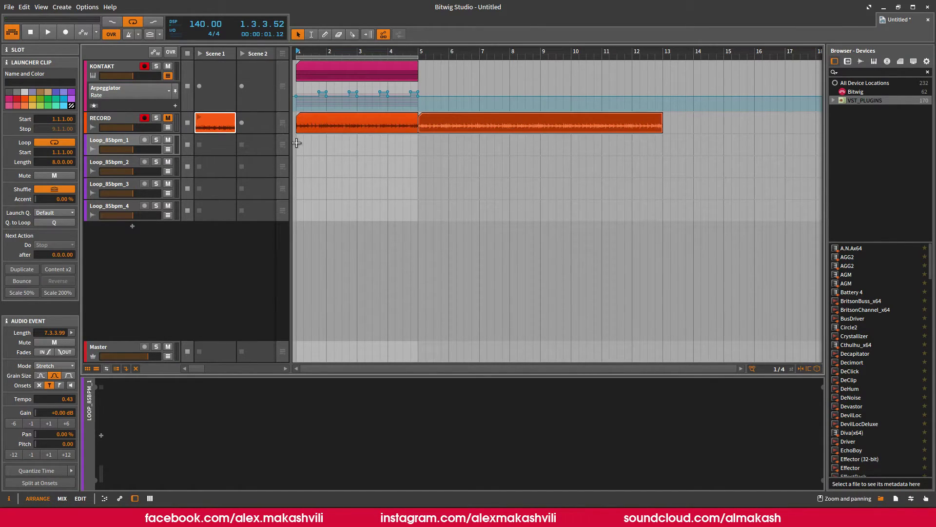
left_click_drag(662, 123, 541, 126)
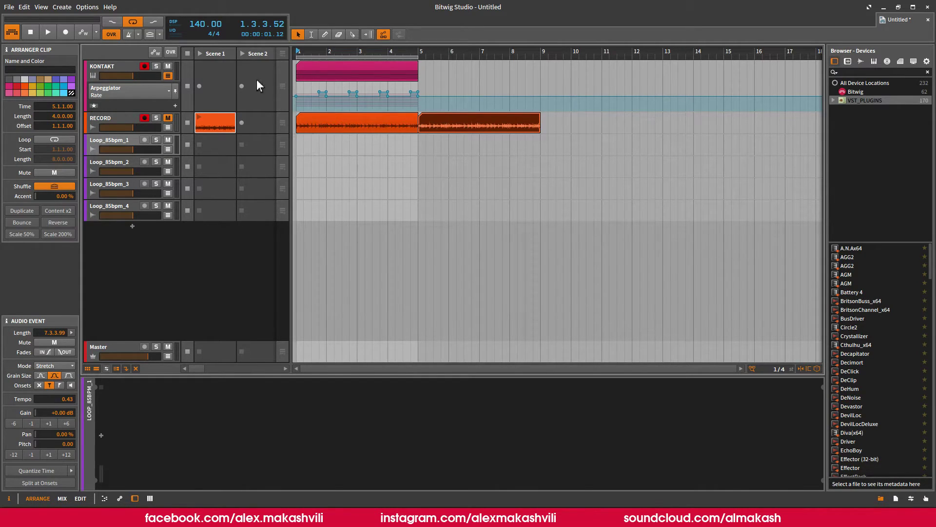
Step: Split the first RECORD clip at bars 2, 3 and 4 with the Knife tool and return to the Pointer tool
left_click(334, 125)
left_click(353, 34)
left_click(328, 127)
left_click(359, 130)
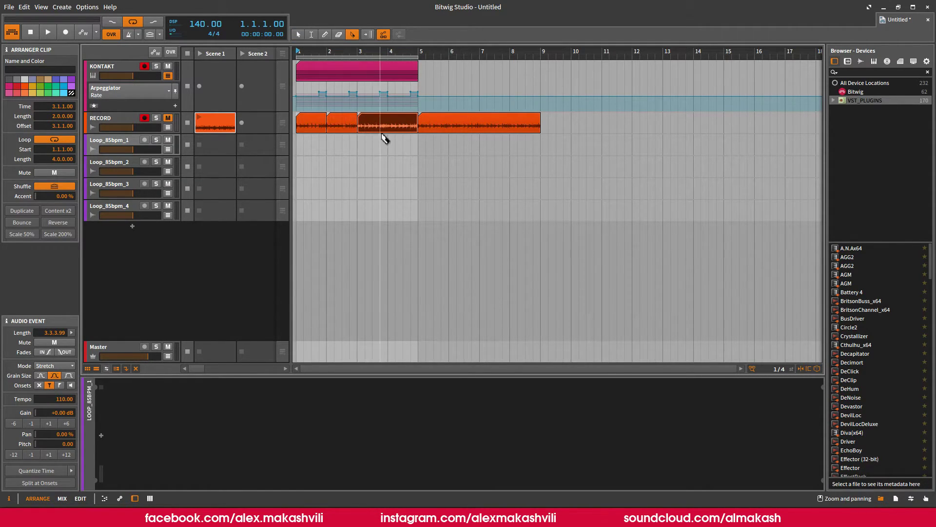
left_click(390, 129)
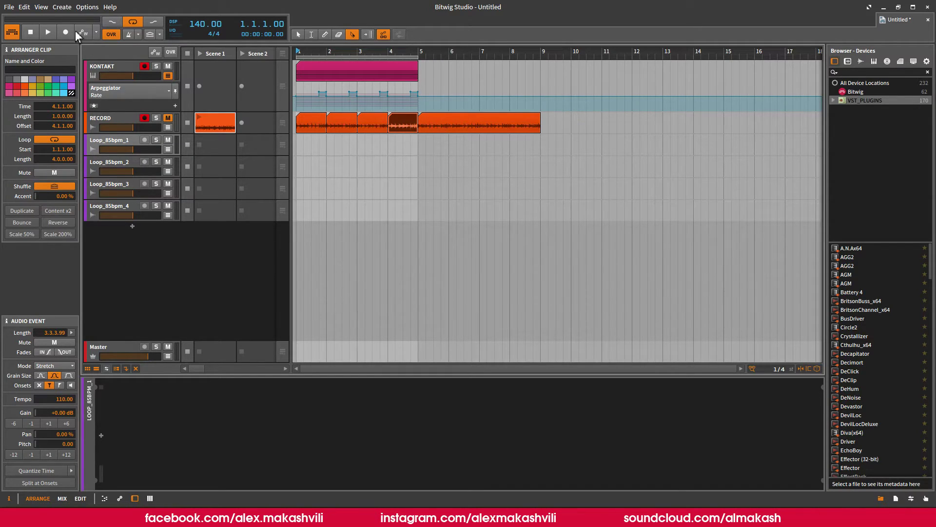
left_click(297, 33)
left_click_drag(455, 129, 446, 73)
double_click(441, 69)
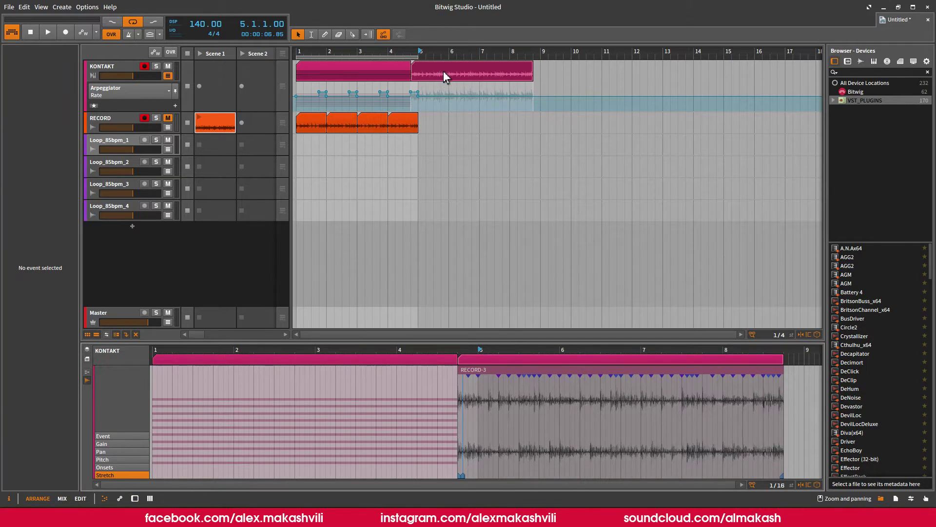
key("ctrl+z")
Step: Move the 4-bar clip from the RECORD track to bar 5 of the KONTAKT track and set the tempo to 110 bpm
left_click_drag(430, 126, 429, 73)
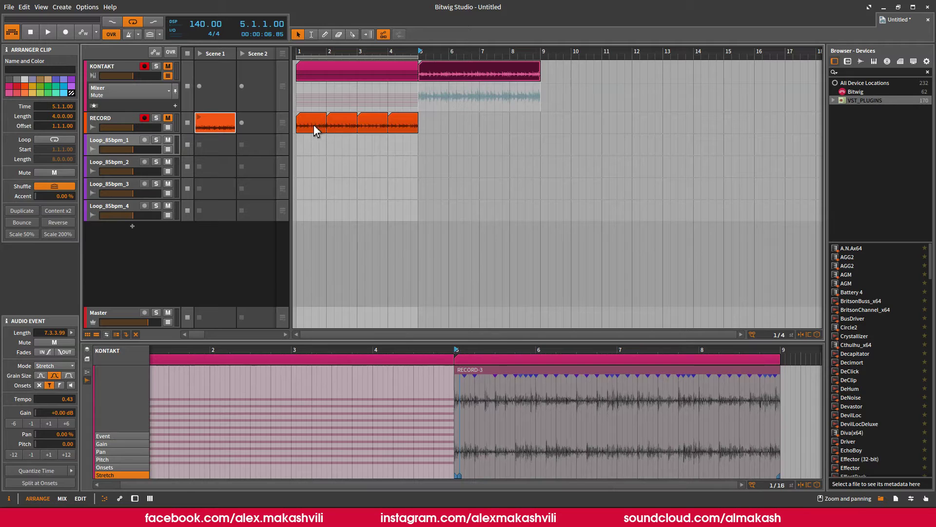
left_click_drag(193, 28, 192, 34)
Step: Select the four one-bar clips on the RECORD track's timeline and bounce them in place
left_click_drag(438, 122, 313, 129)
right_click(315, 132)
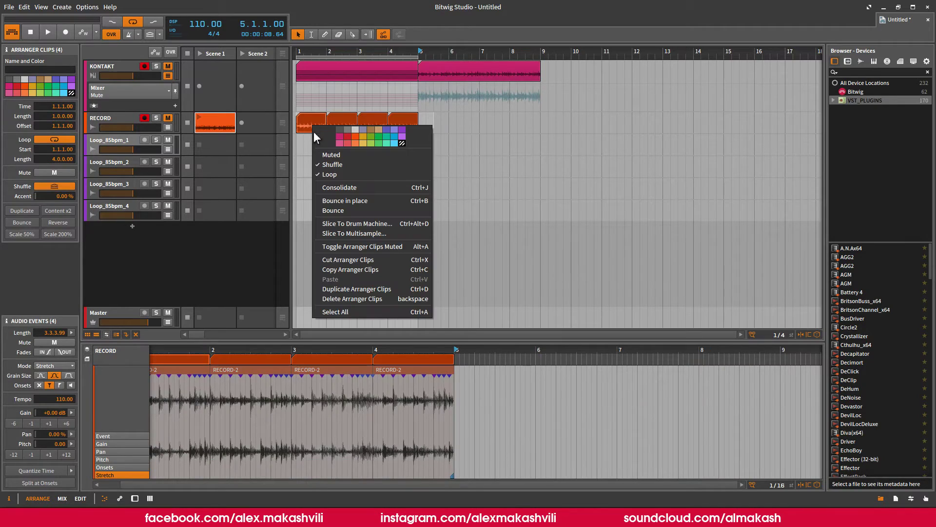
left_click(336, 200)
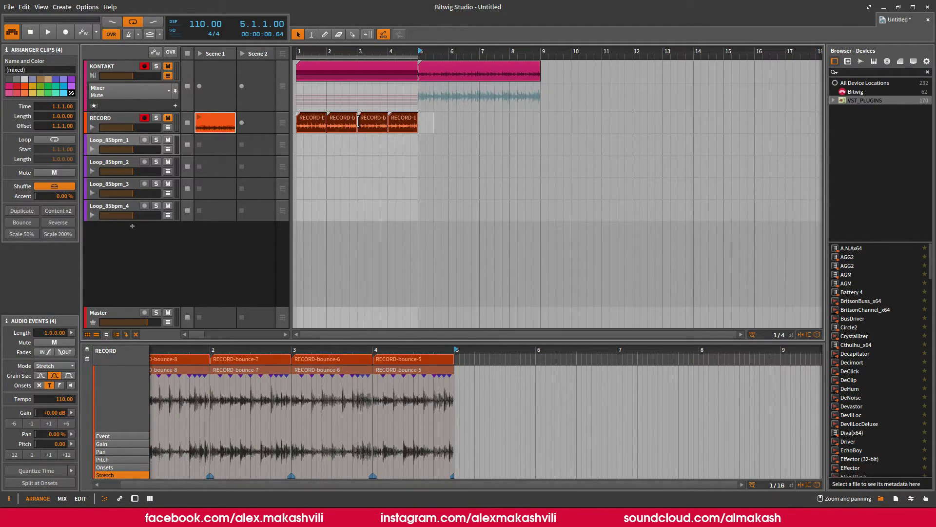
left_click(435, 129)
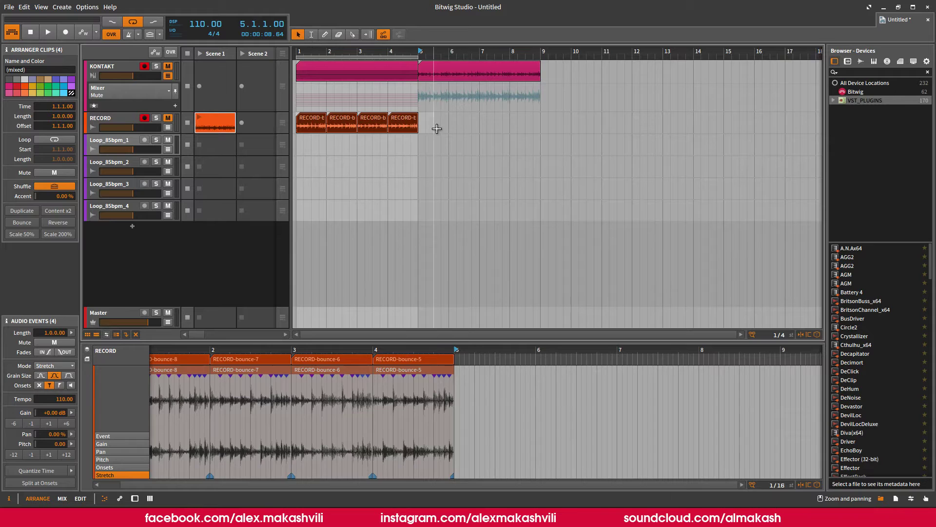
Step: Move the four bounced RECORD clips to bar 1 of the tracks Loop_85bpm_1 to Loop_85bpm_4, one clip per track
left_click_drag(316, 128, 306, 148)
left_click_drag(345, 122, 306, 189)
left_click_drag(397, 129, 305, 211)
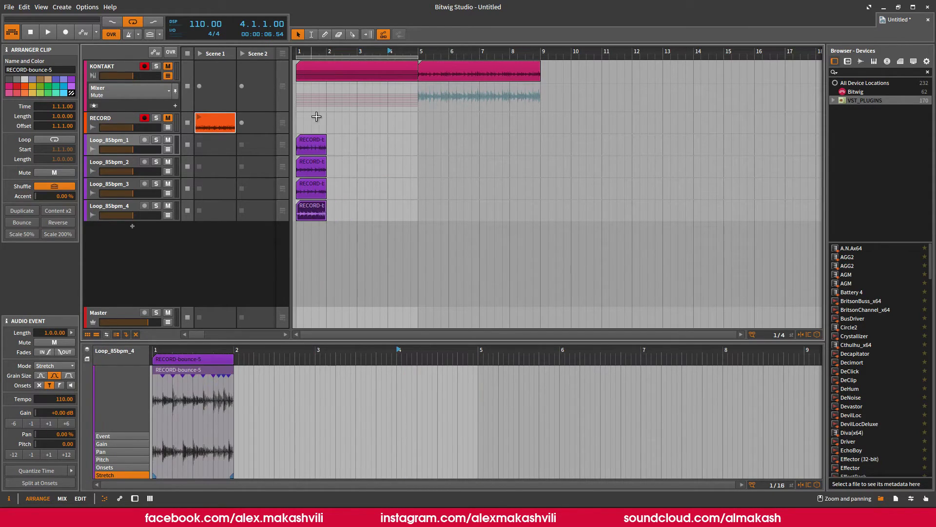
Step: Rename the tracks Loop_85bpm_1 and Loop_85bpm_2 as Loop_110bpm_1 and Loop_140bpm_2
double_click(114, 140)
left_click(111, 141)
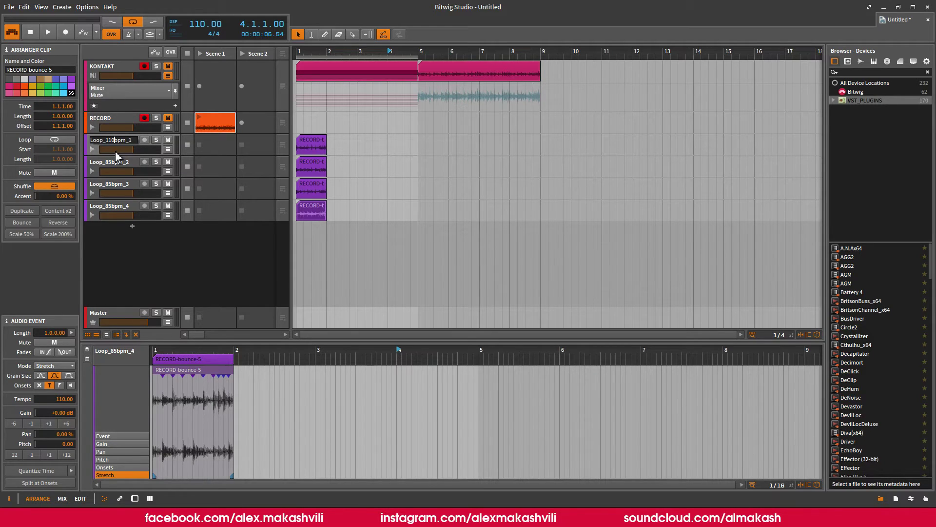
double_click(109, 162)
key("Return")
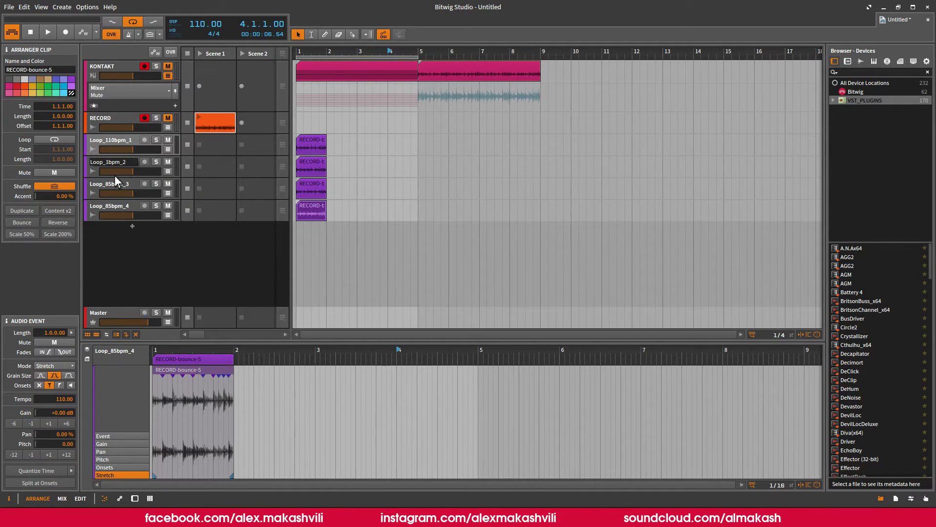
left_click(145, 262)
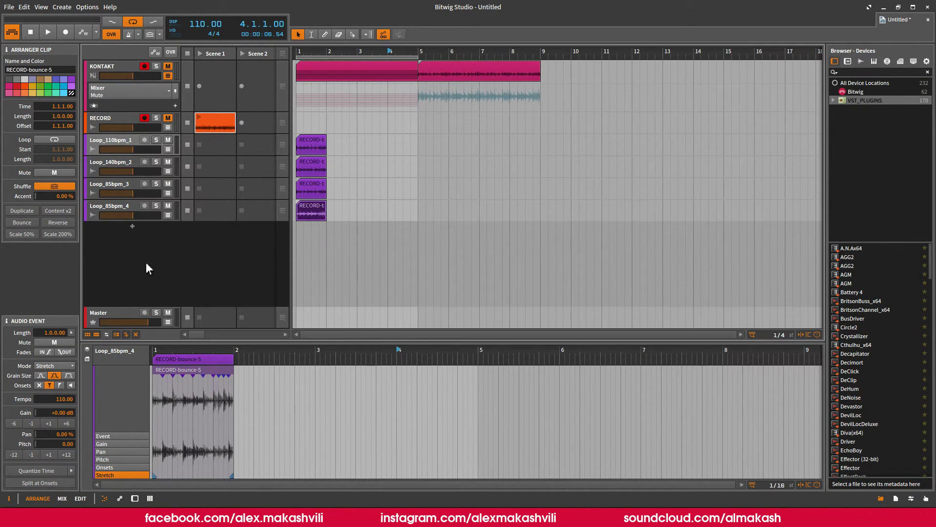
Step: Delete the tracks Loop_85bpm_3 and Loop_85bpm_4 and the clip on the Loop_140bpm_2 track
left_click(129, 193)
key("Delete")
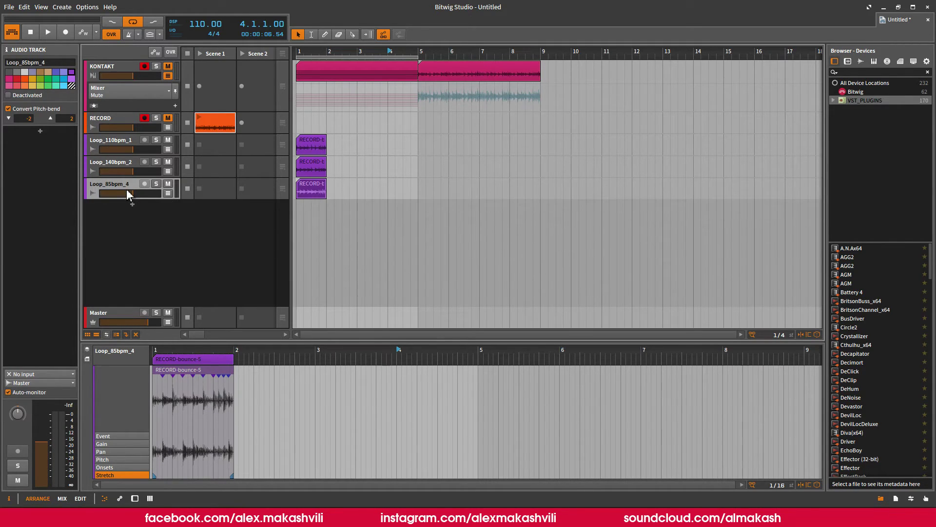
key("Delete")
left_click(314, 166)
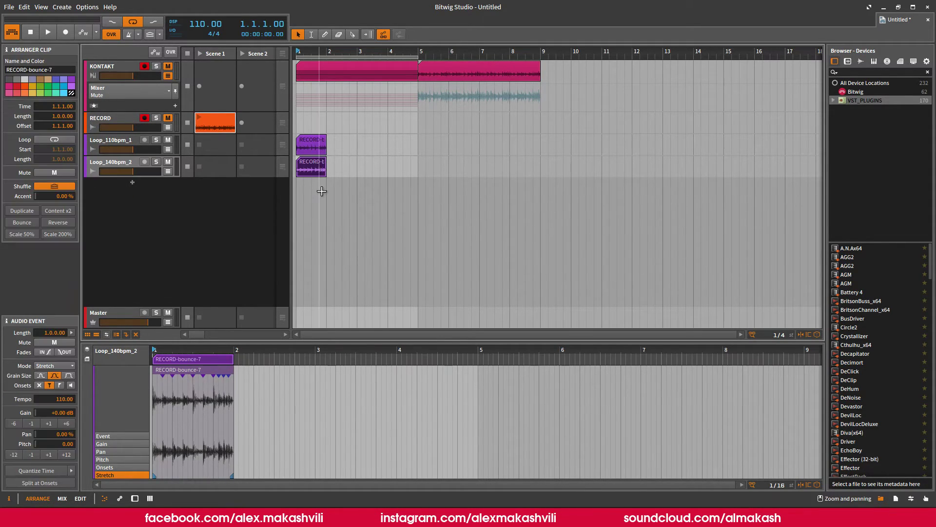
key("Delete")
Step: Move the 4-bar clip from the KONTAKT track to bar 5 of the RECORD track and split it at bar 6 with the Knife tool
left_click_drag(447, 78, 446, 125)
left_click(353, 34)
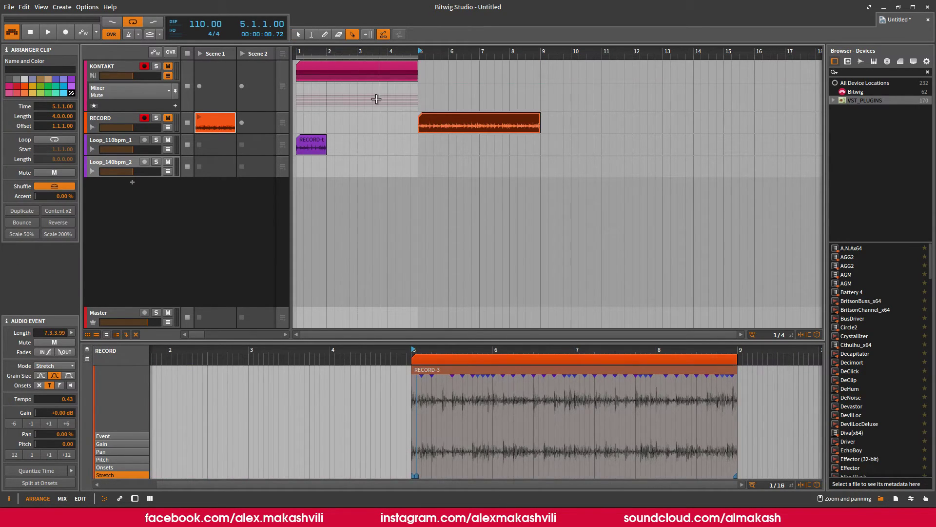
left_click(449, 125)
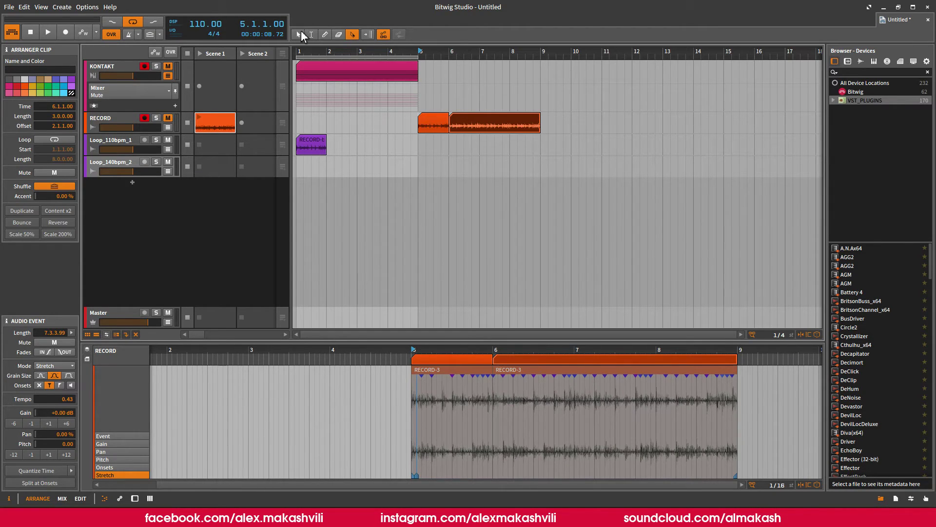
Step: Delete the RECORD track's Scene 1 clip and the 3-bar remainder from bar 6, with the Pointer tool active
key("Delete")
left_click(482, 123)
key("BackSpace")
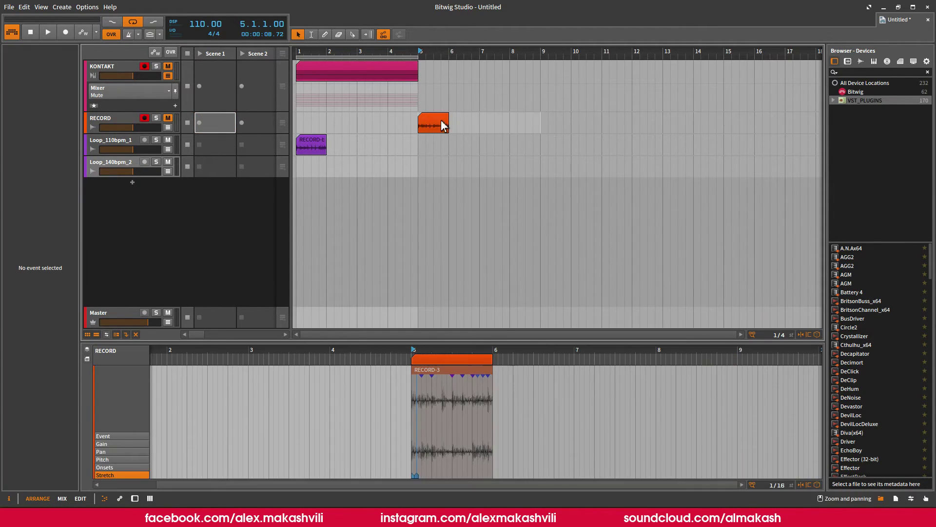
Step: Bounce the remaining one-bar RECORD clip in place and move it to bar 1 of the Loop_140bpm_2 track
left_click(435, 121)
right_click(435, 120)
left_click(463, 208)
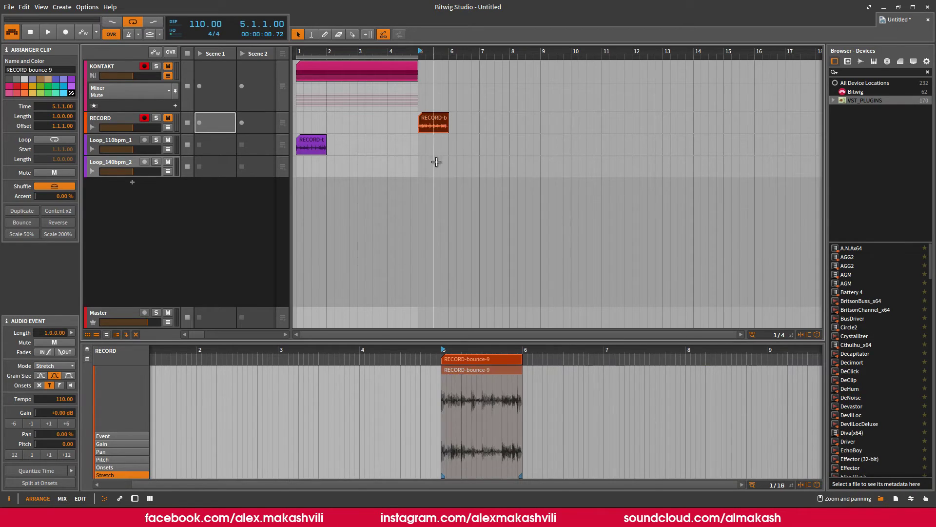
left_click_drag(432, 123, 295, 168)
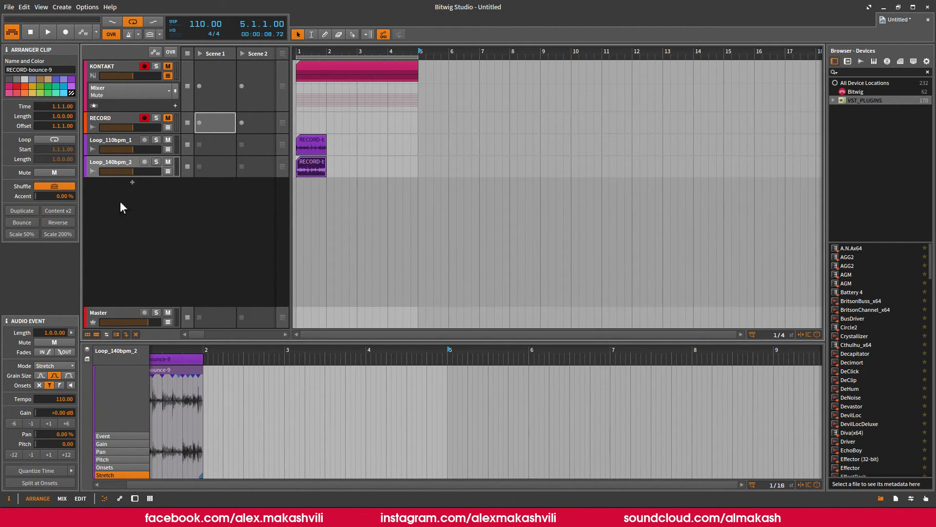
Step: Mute the Loop_140bpm_2 track and export the Loop_110bpm_1 track as an audio file named Loop_110bpm_1
left_click(168, 162)
left_click(9, 7)
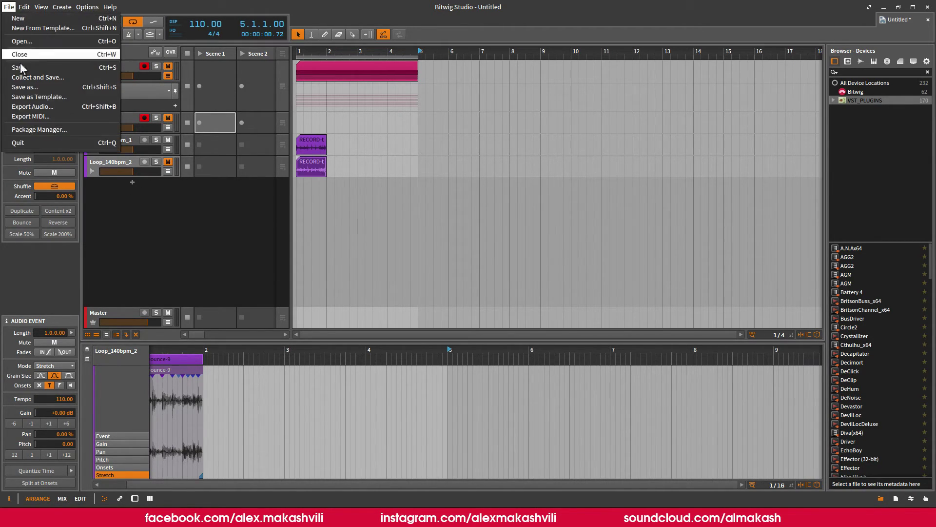
left_click(43, 107)
left_click(392, 192)
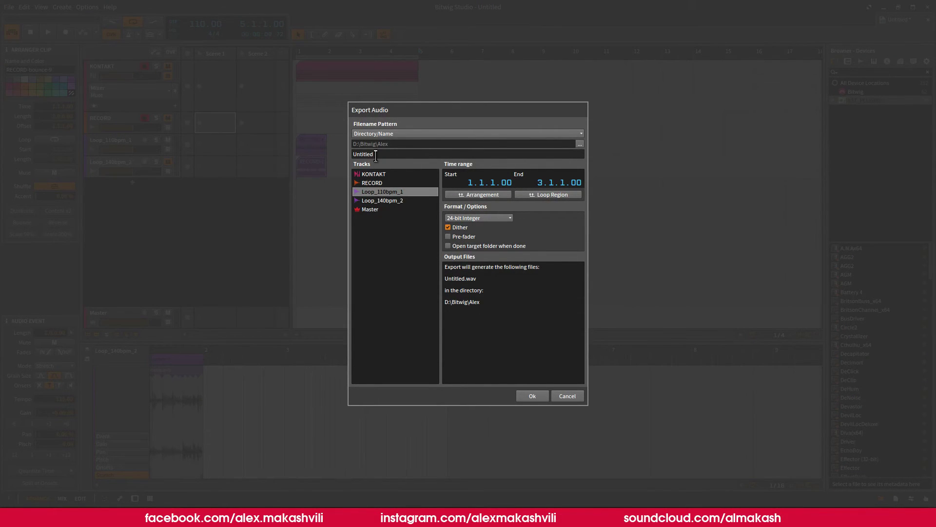
left_click_drag(376, 154, 318, 153)
key("BackSpace")
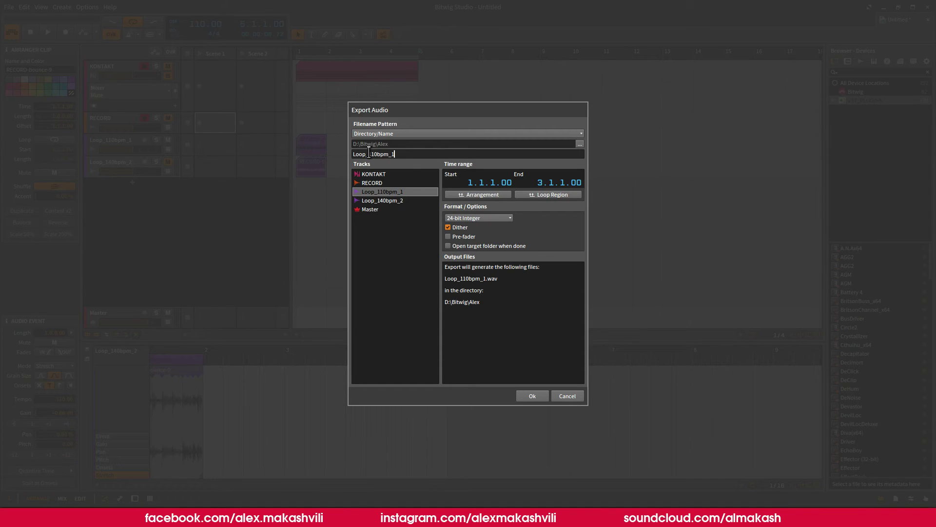
left_click(534, 396)
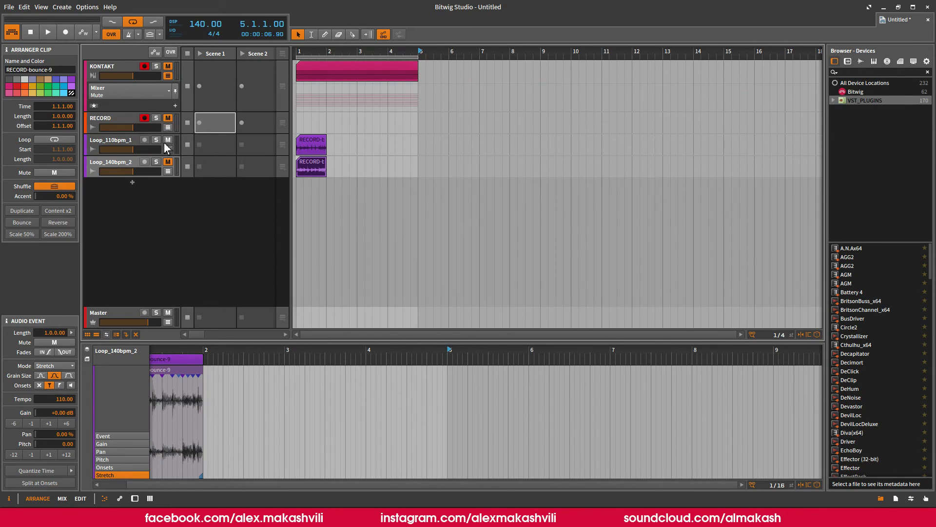
Step: With the tempo at 140 bpm, mute Loop_110bpm_1, unmute Loop_140bpm_2 and export the latter as an audio file named Loop_140bpm_1
left_click(168, 162)
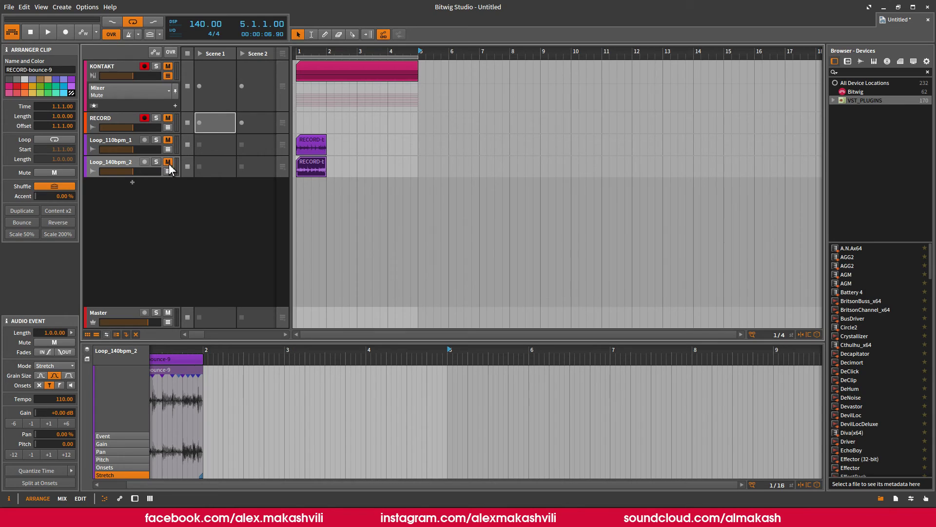
left_click(9, 7)
left_click(43, 109)
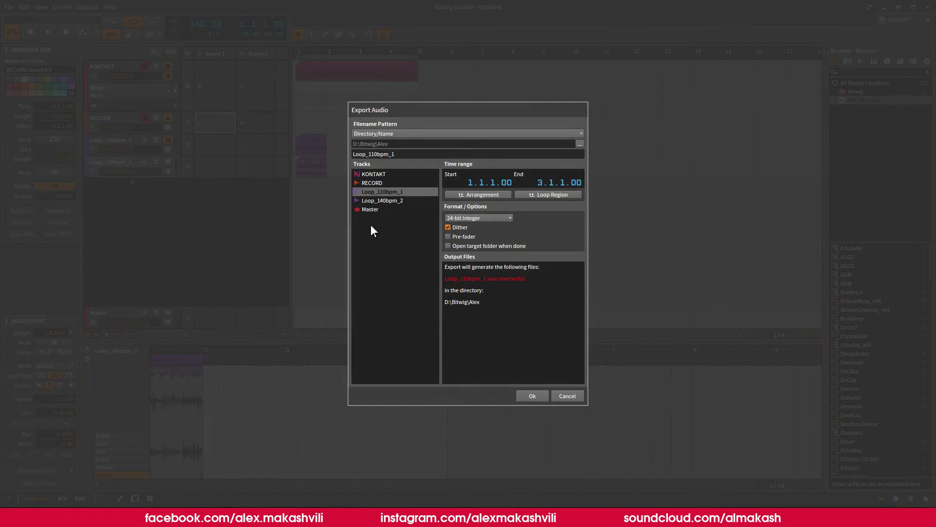
left_click(385, 201)
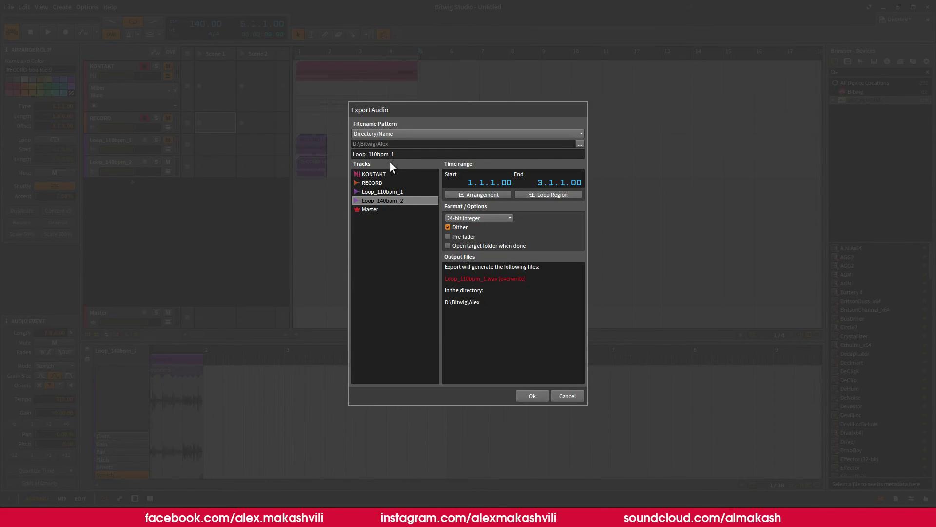
left_click_drag(401, 155, 380, 156)
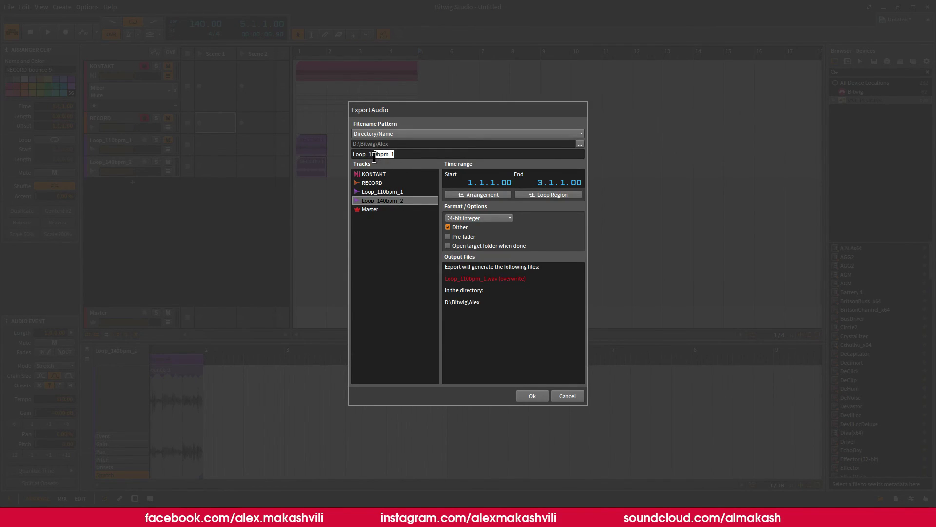
key("BackSpace")
key("BackSpace")
type("40bpm_1")
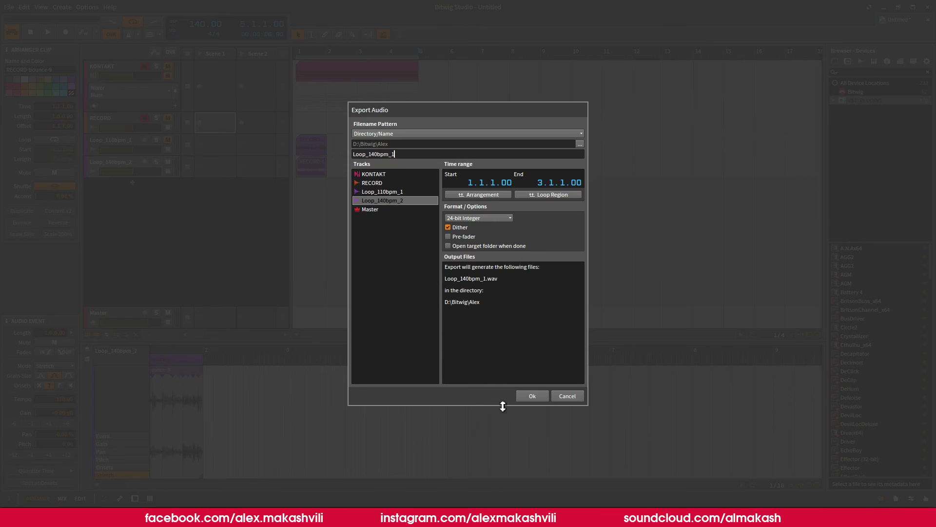
key("Return")
Step: Open the export folder inside D:\Bitwig in Windows Explorer and switch its files to list view
key("super")
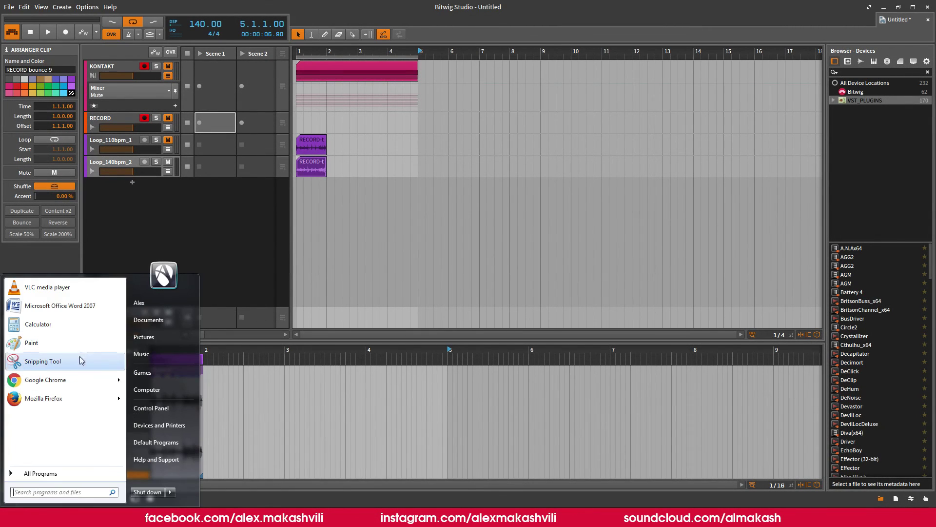
left_click(147, 389)
left_click(545, 82)
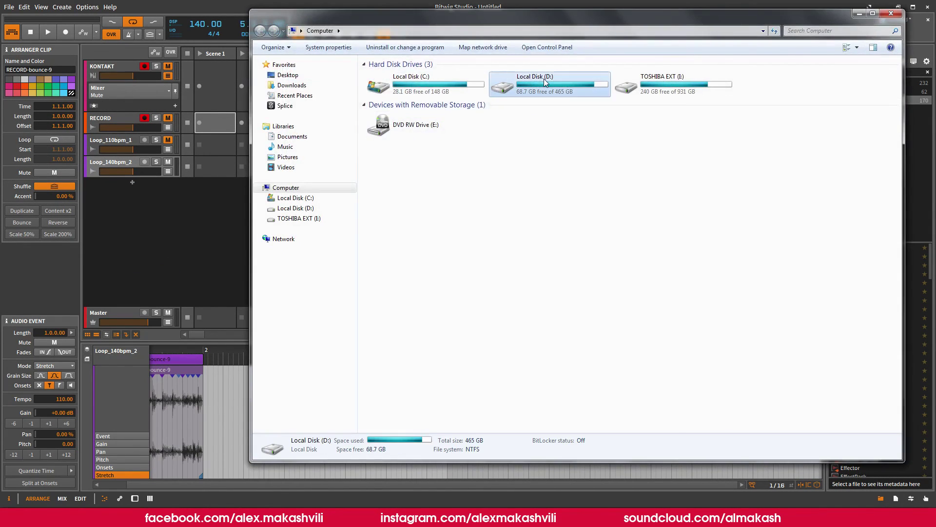
double_click(545, 82)
double_click(383, 95)
double_click(385, 75)
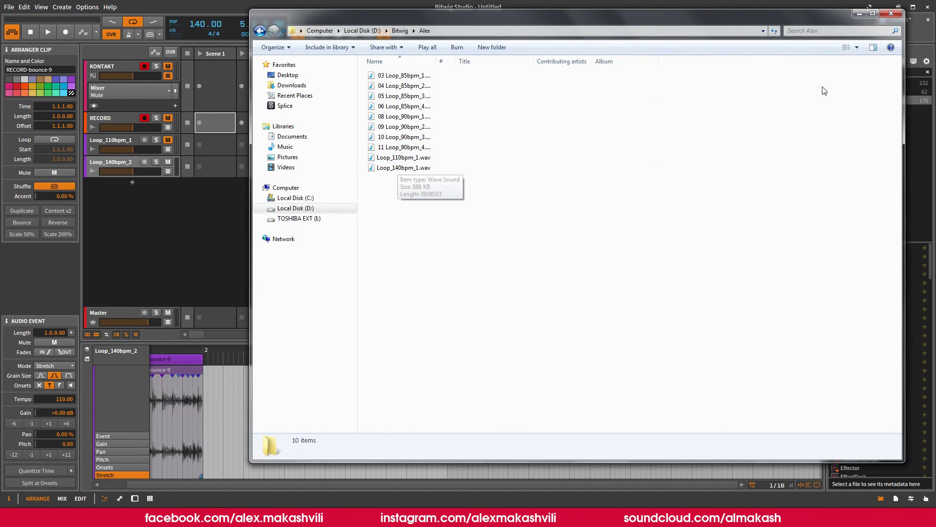
left_click(857, 46)
left_click(882, 78)
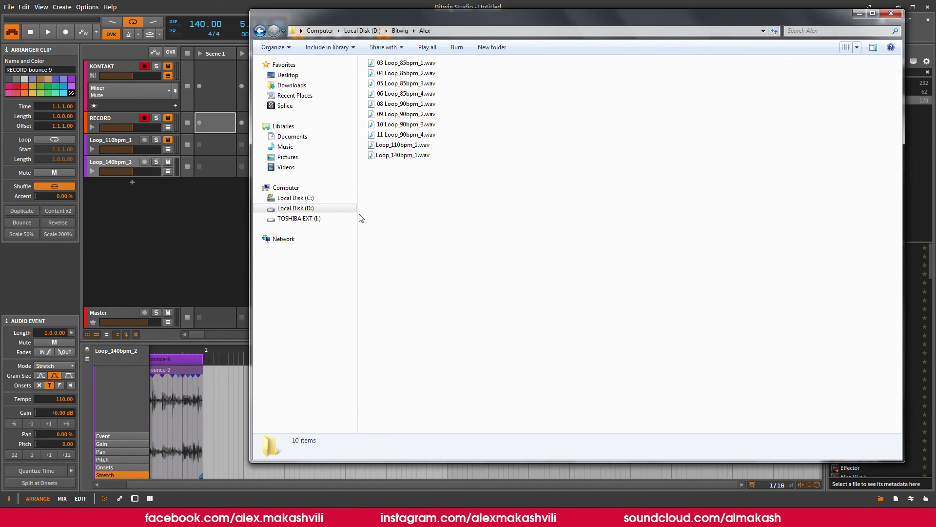
Step: Play the exported files Loop_110bpm_1.wav, Loop_140bpm_1.wav and 03 Loop_85bpm_1.wav for comparison, and close the media player
double_click(401, 145)
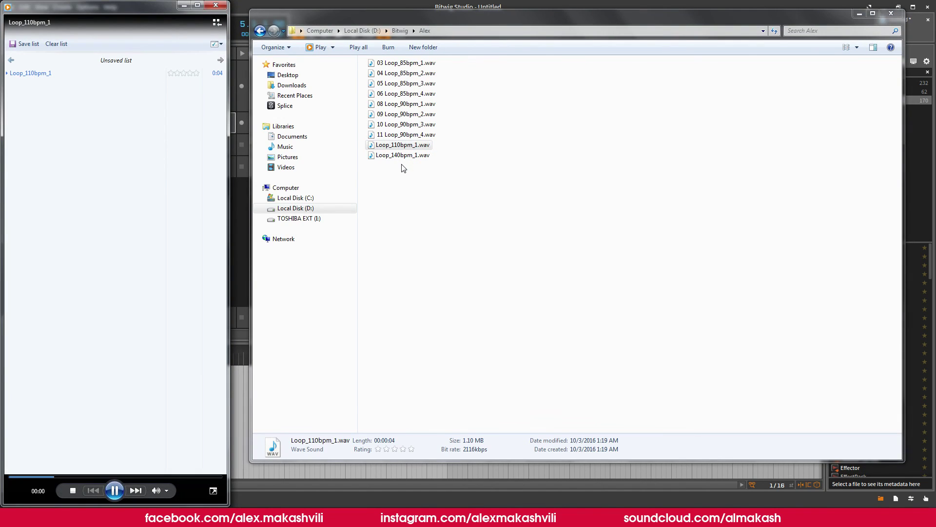
double_click(403, 156)
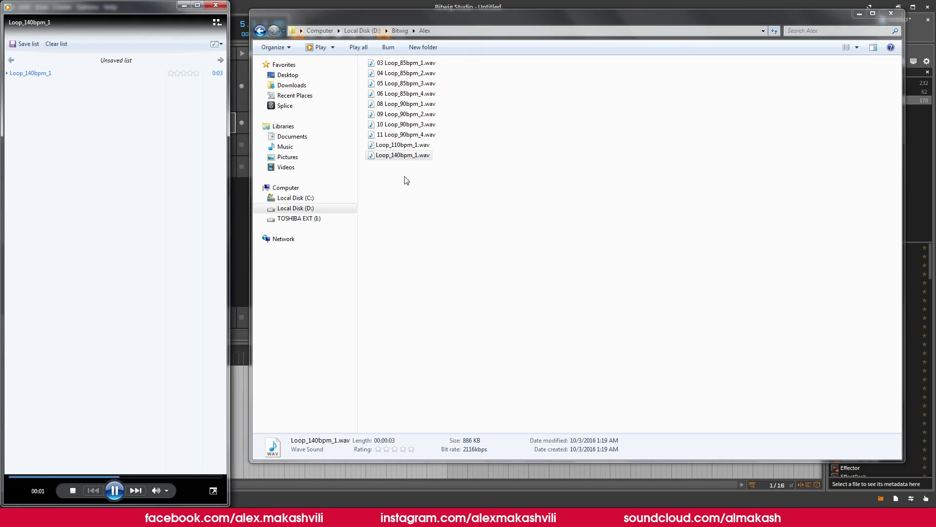
double_click(400, 144)
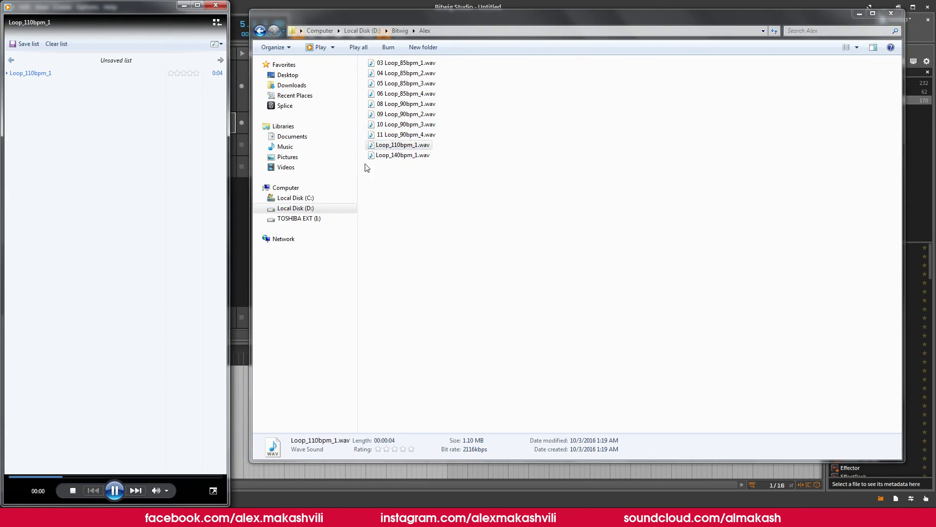
double_click(405, 63)
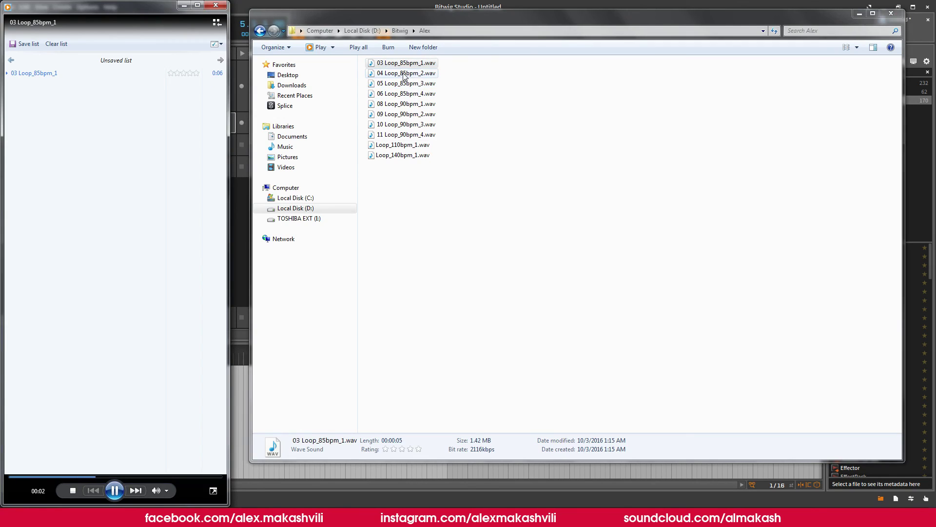
left_click(216, 6)
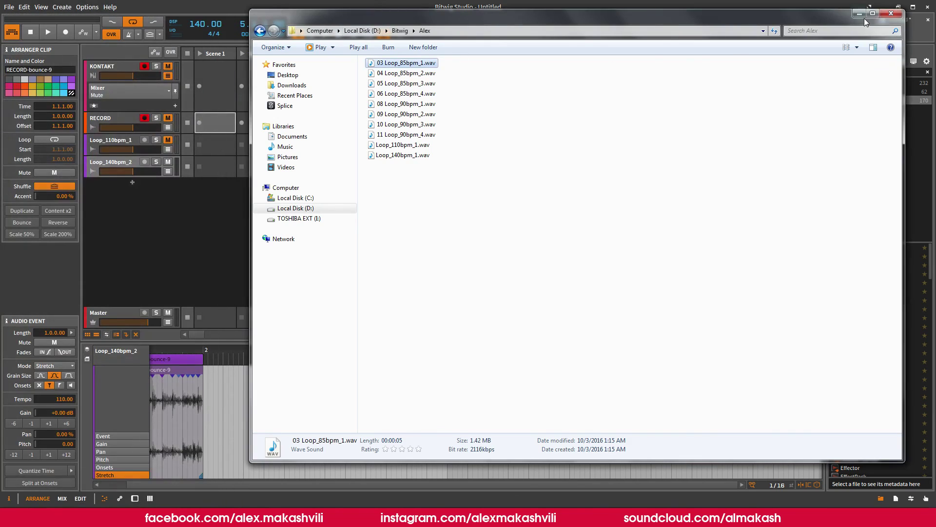